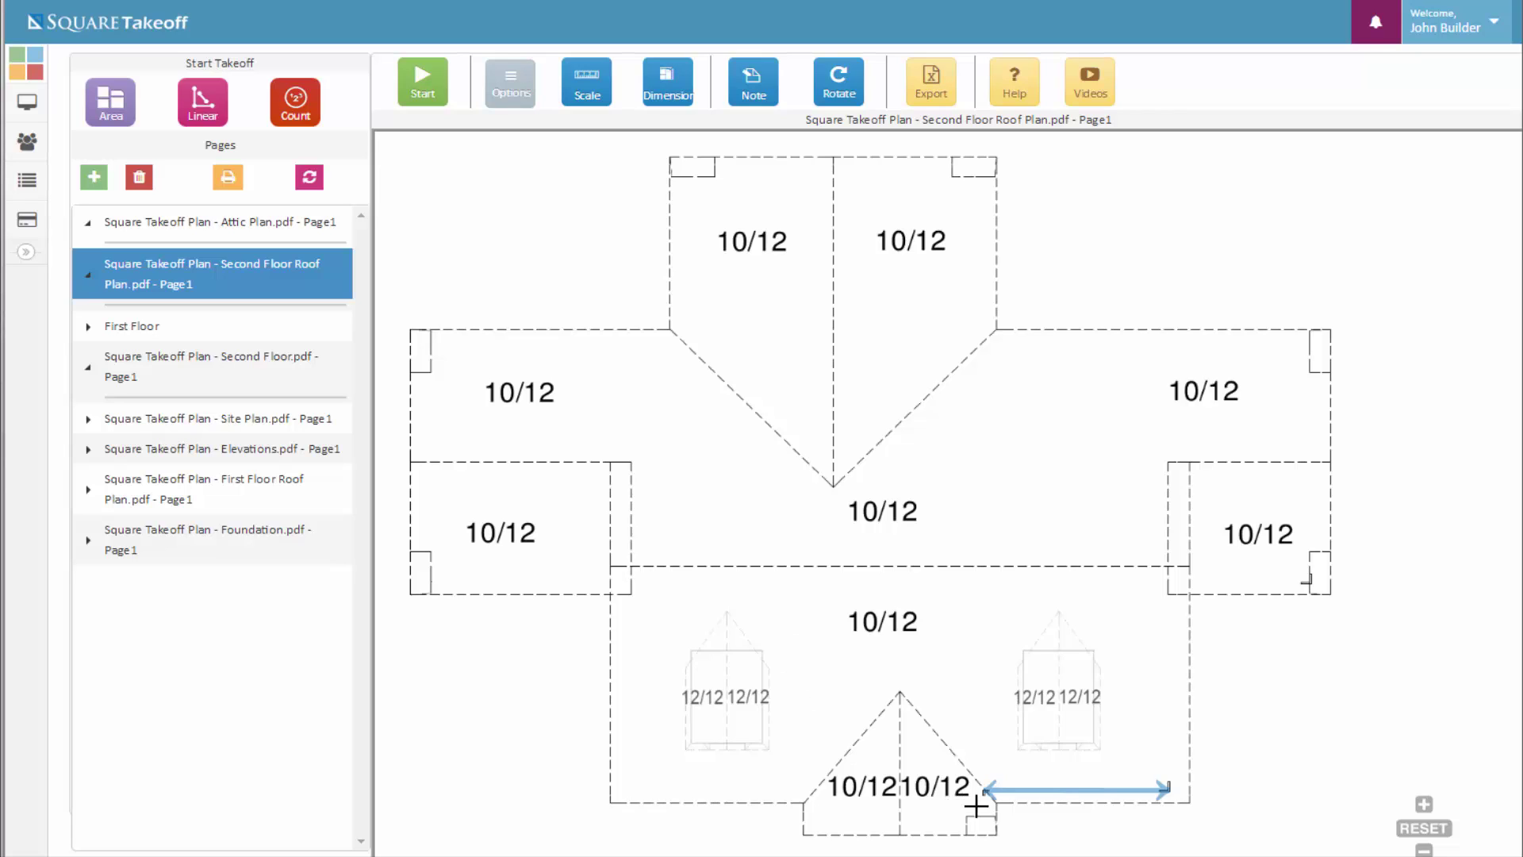
Draw a measurement line along the roof edge near the bottom of the second floor roof plan.
click(1077, 791)
click(911, 741)
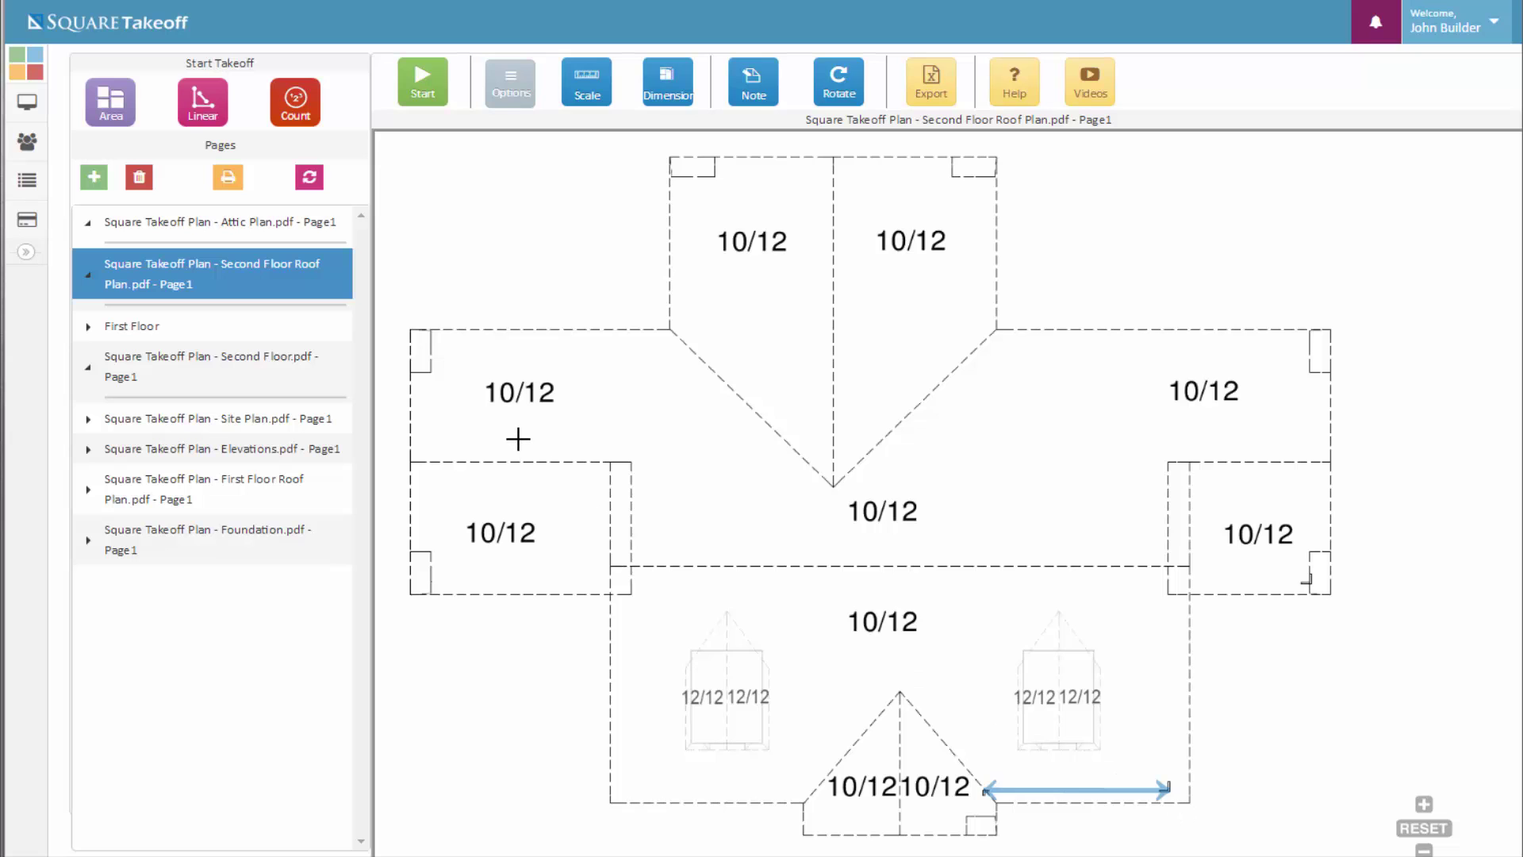
Create a '10/12 Roof Area' layout: Roof Area type, 10/12 pitch, Green, 4.25 per SQFT.
click(114, 102)
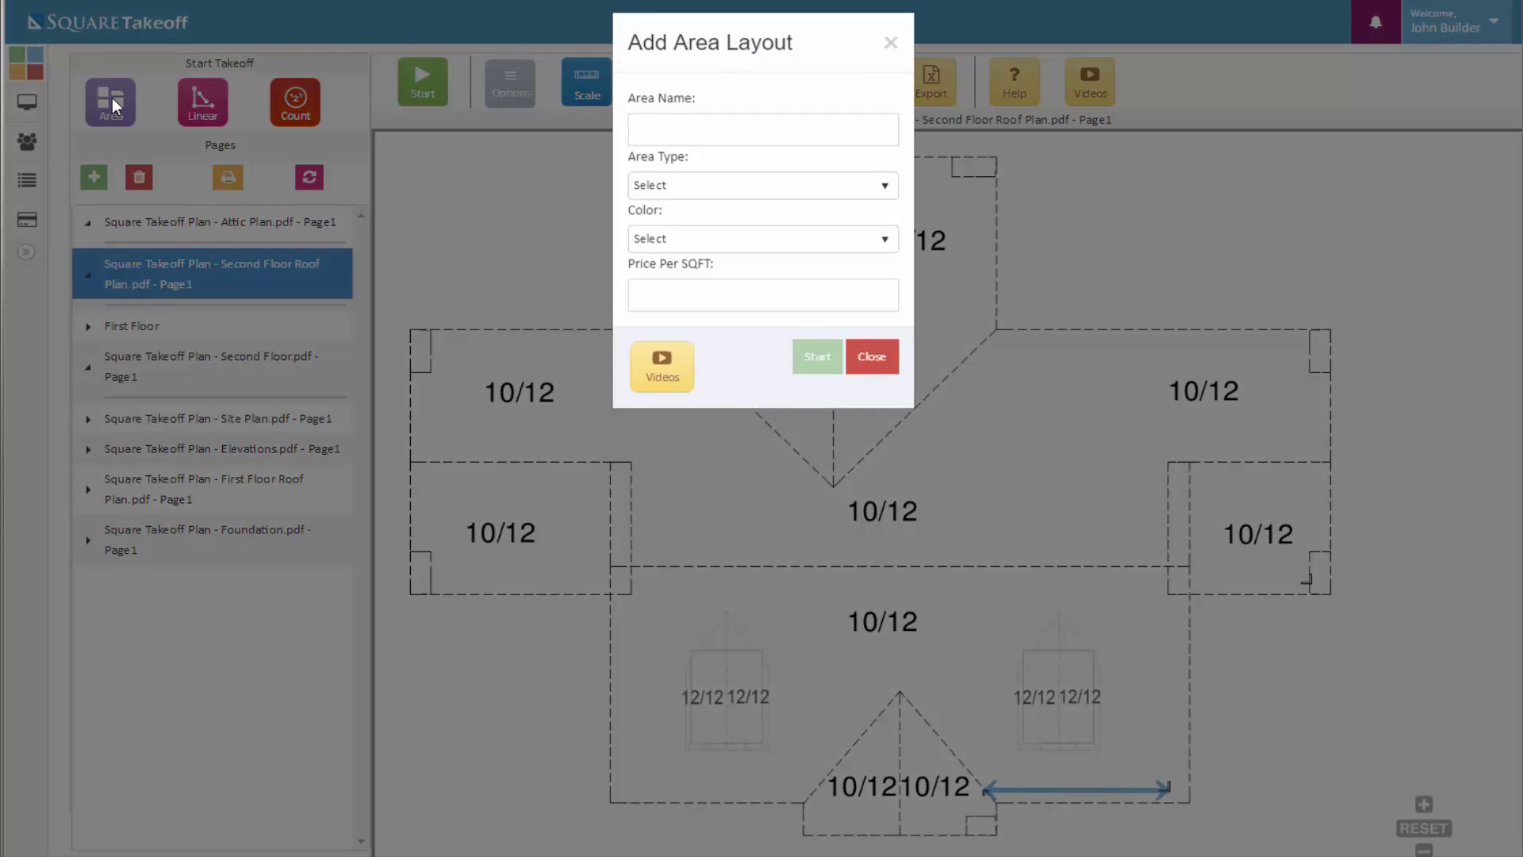
click(663, 144)
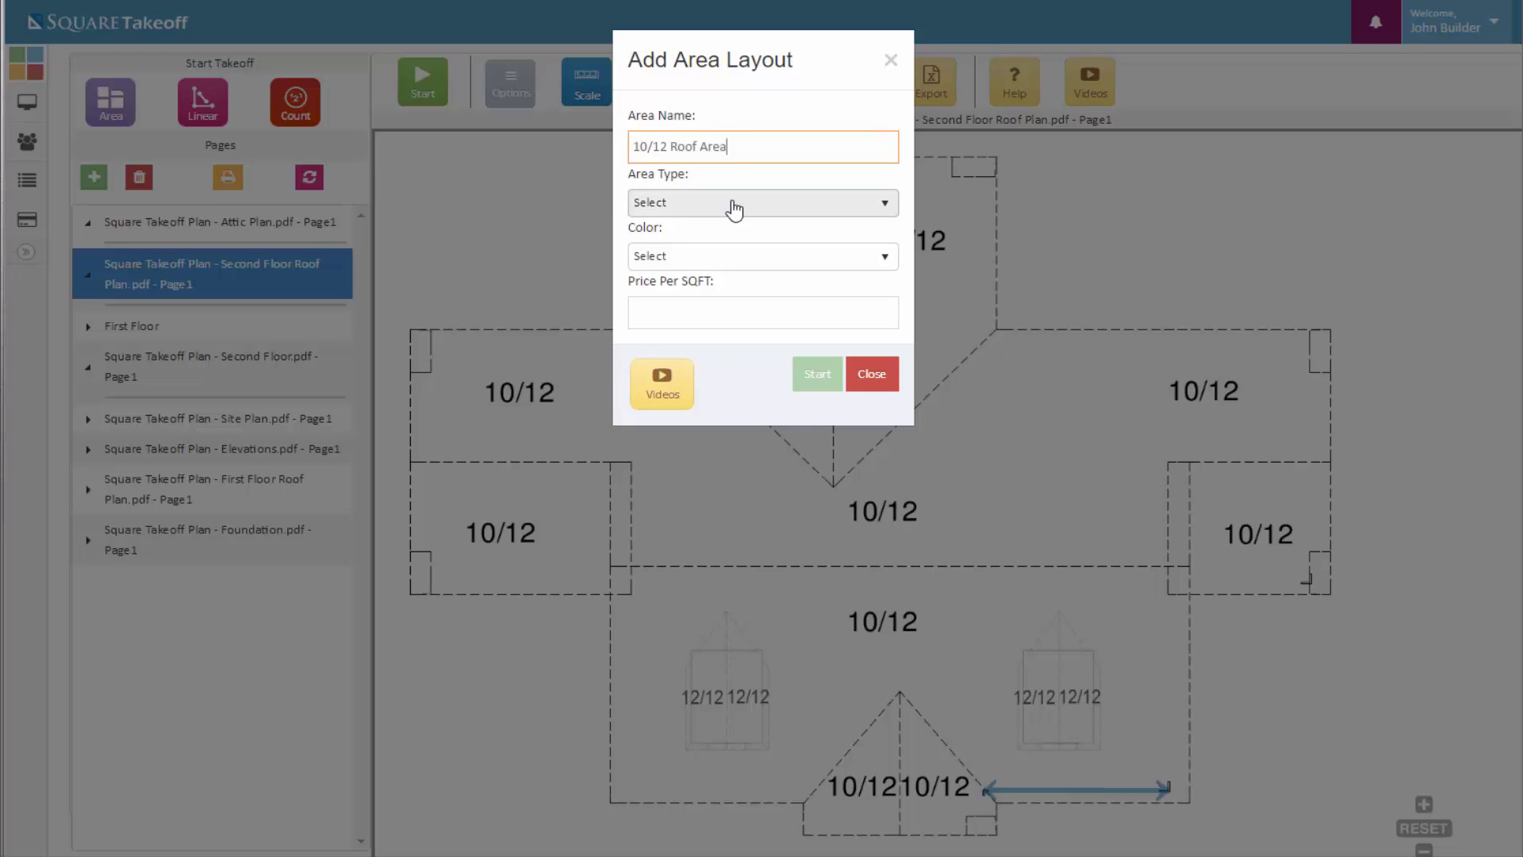
click(731, 205)
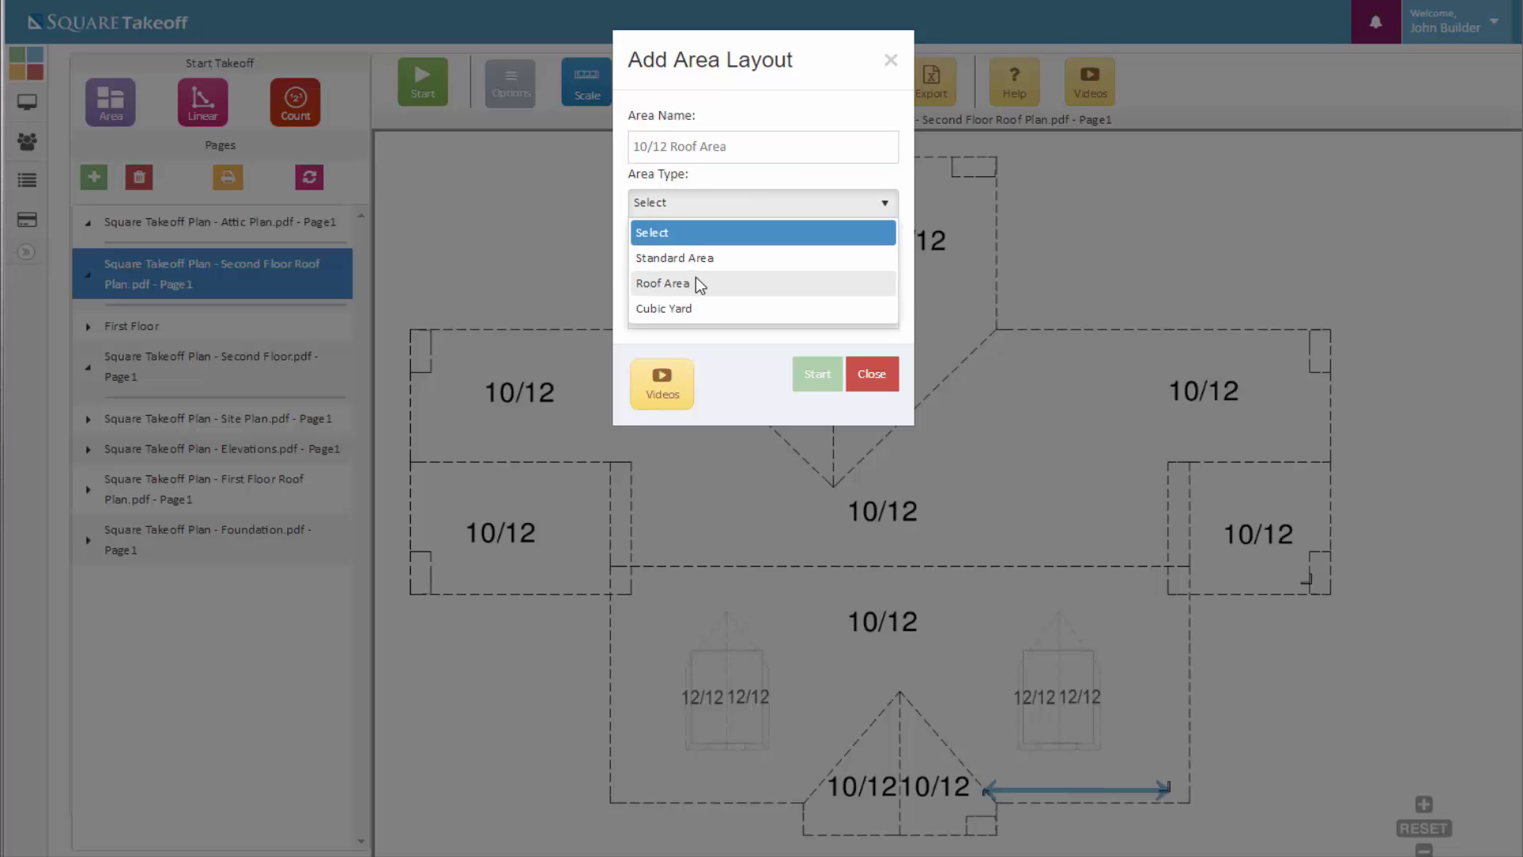
click(663, 283)
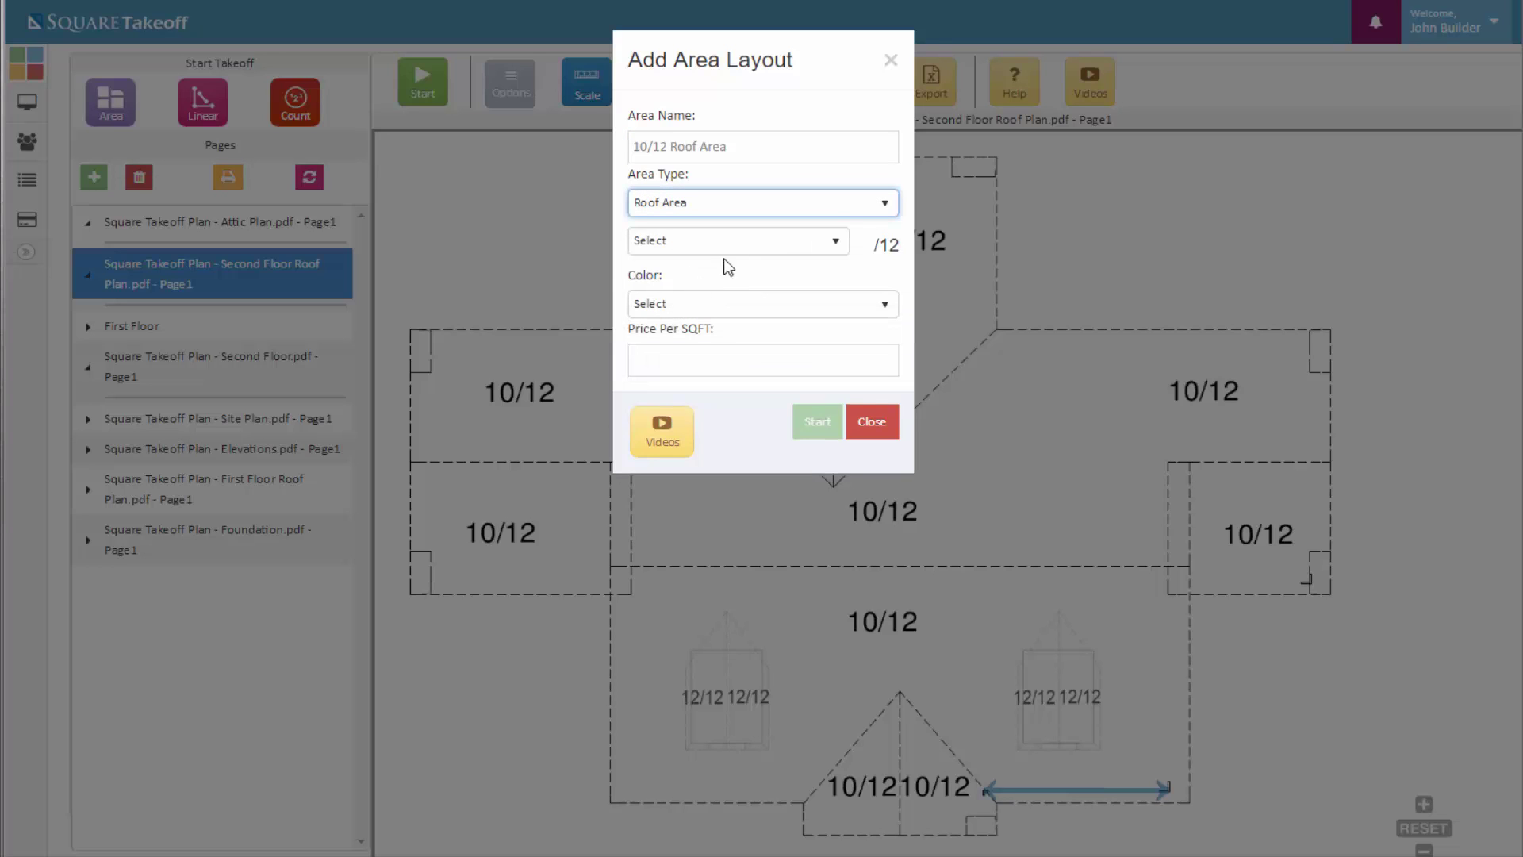
click(751, 252)
scroll(690, 357, down, 5)
click(665, 363)
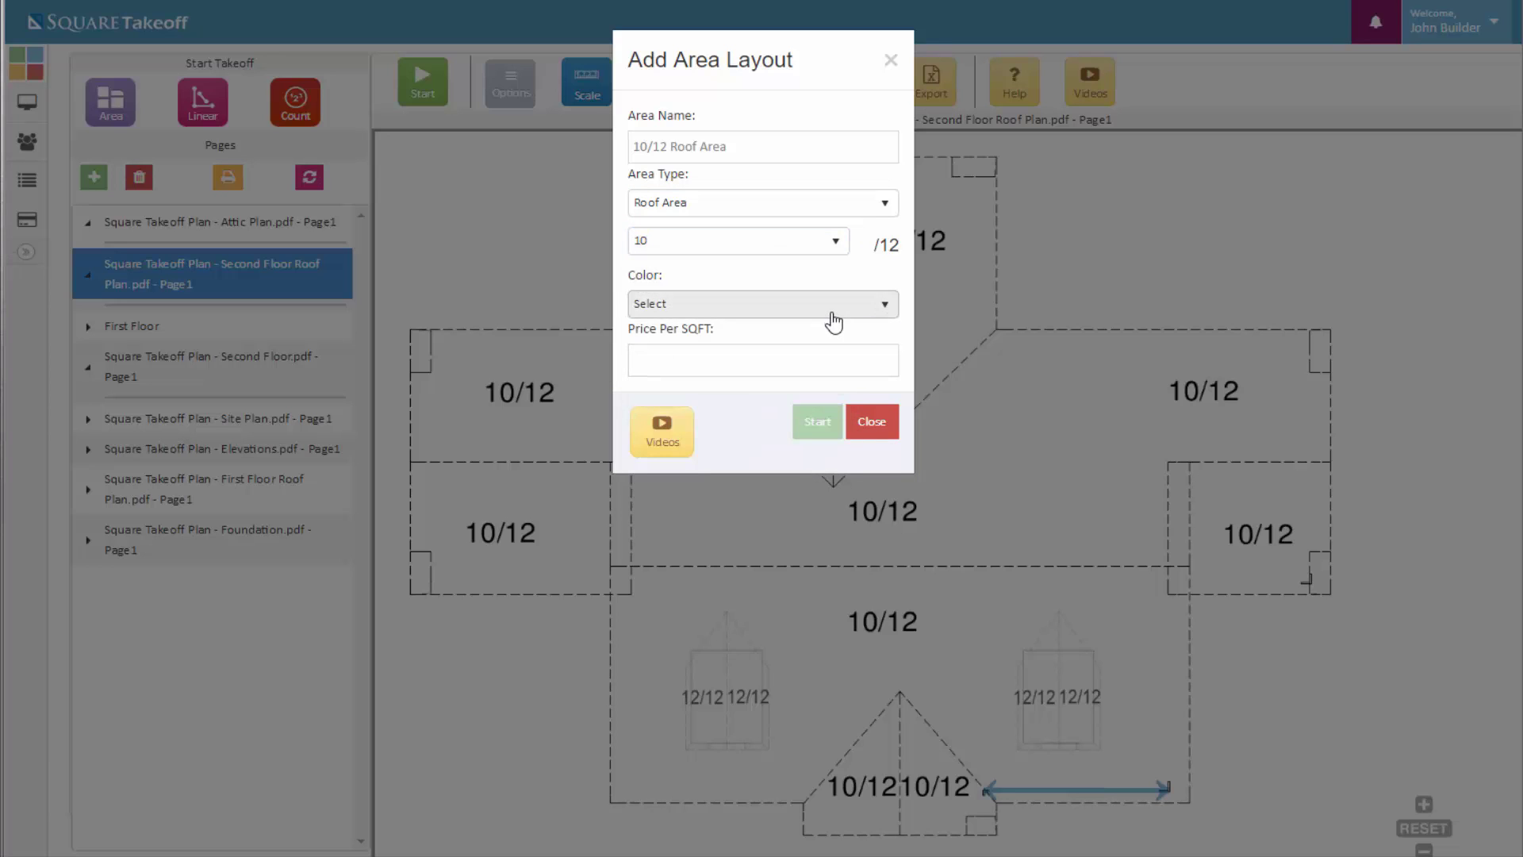
click(833, 304)
scroll(714, 395, down, 10)
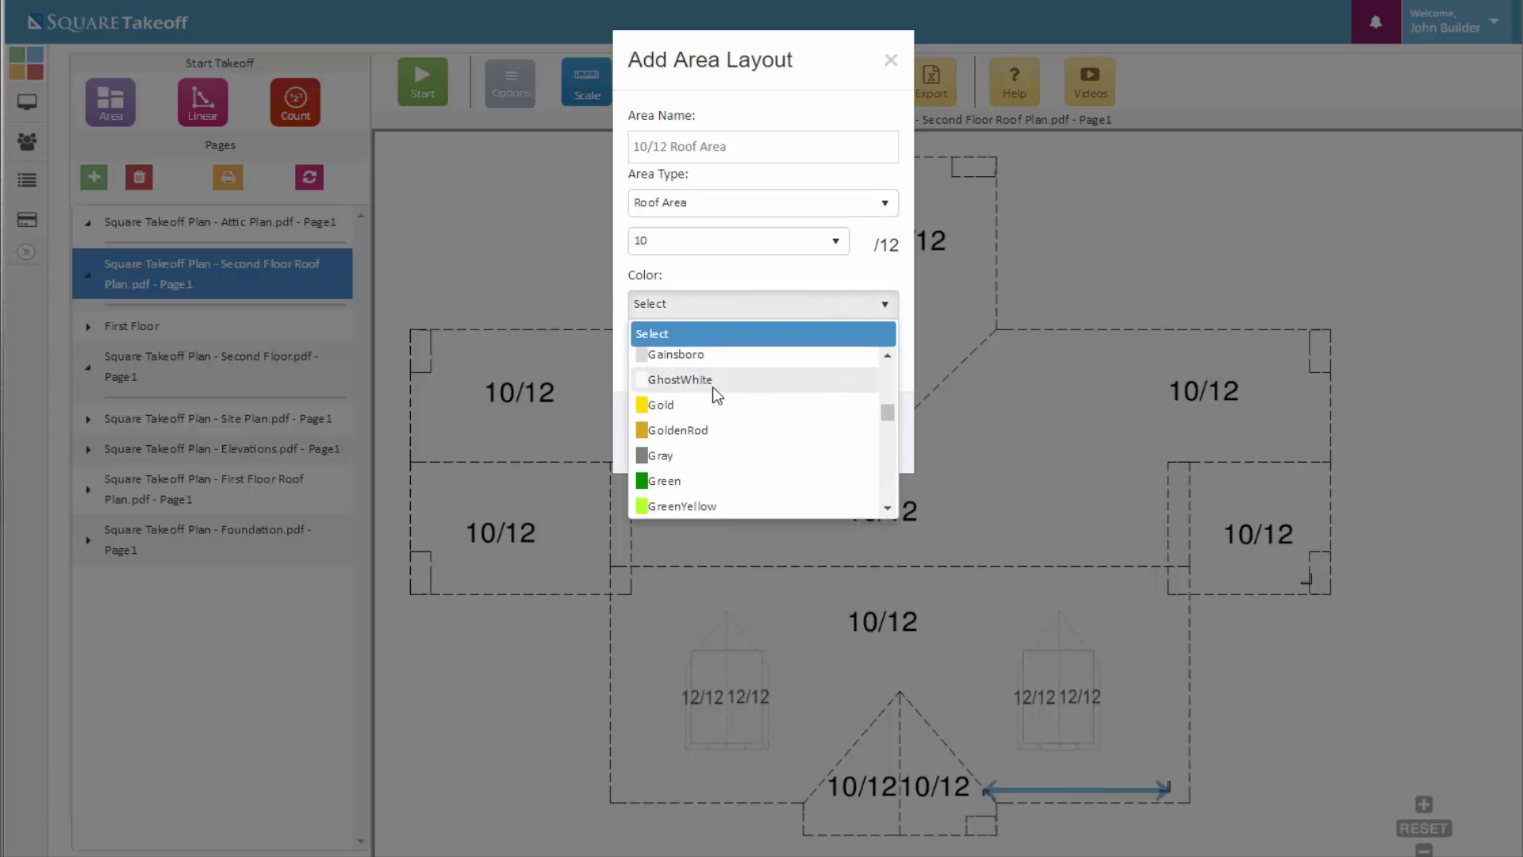
click(671, 482)
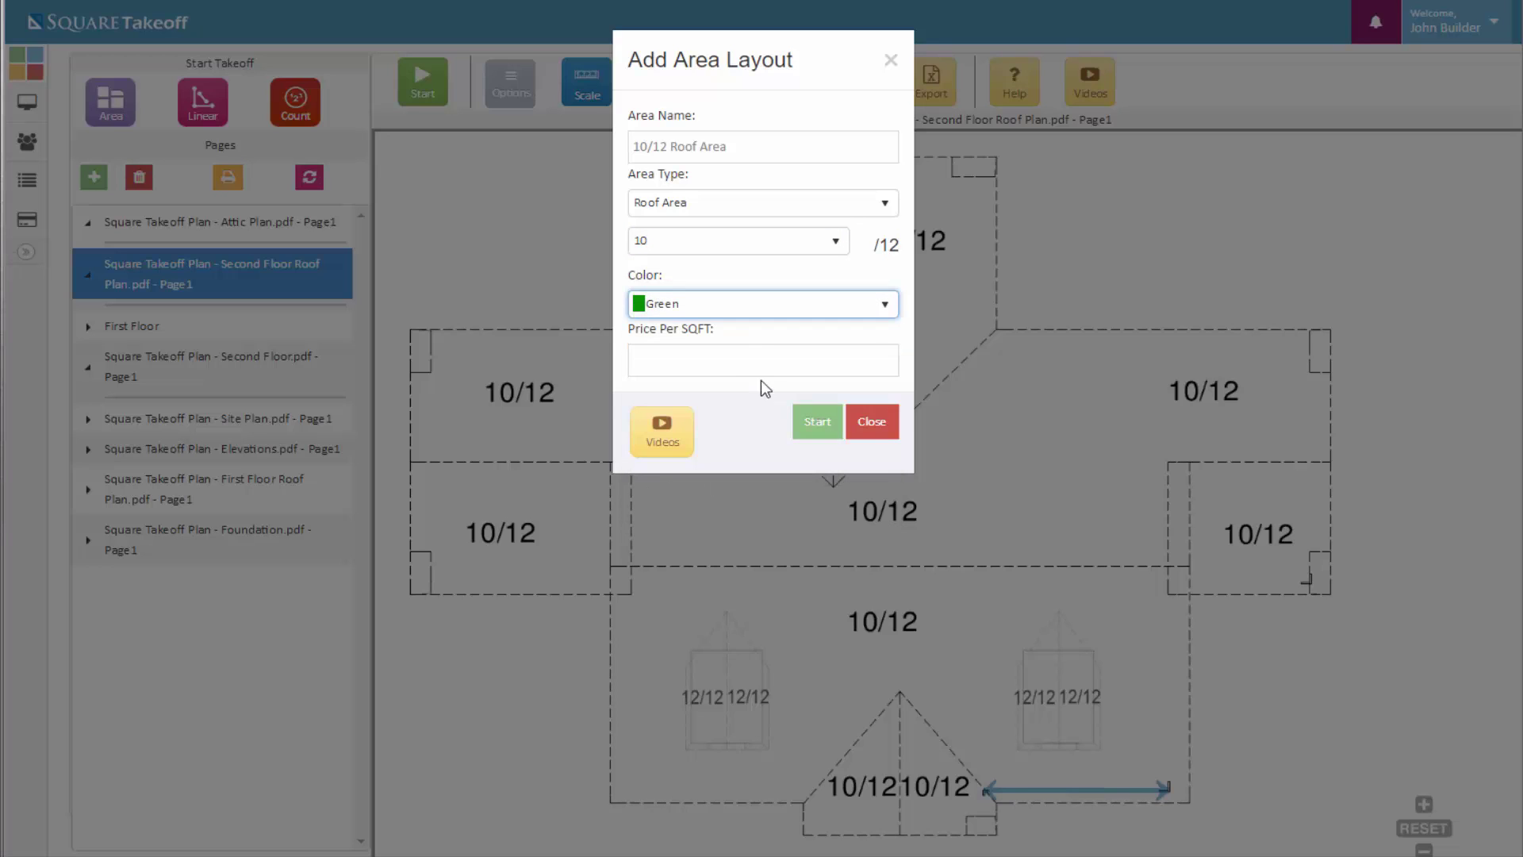
click(747, 361)
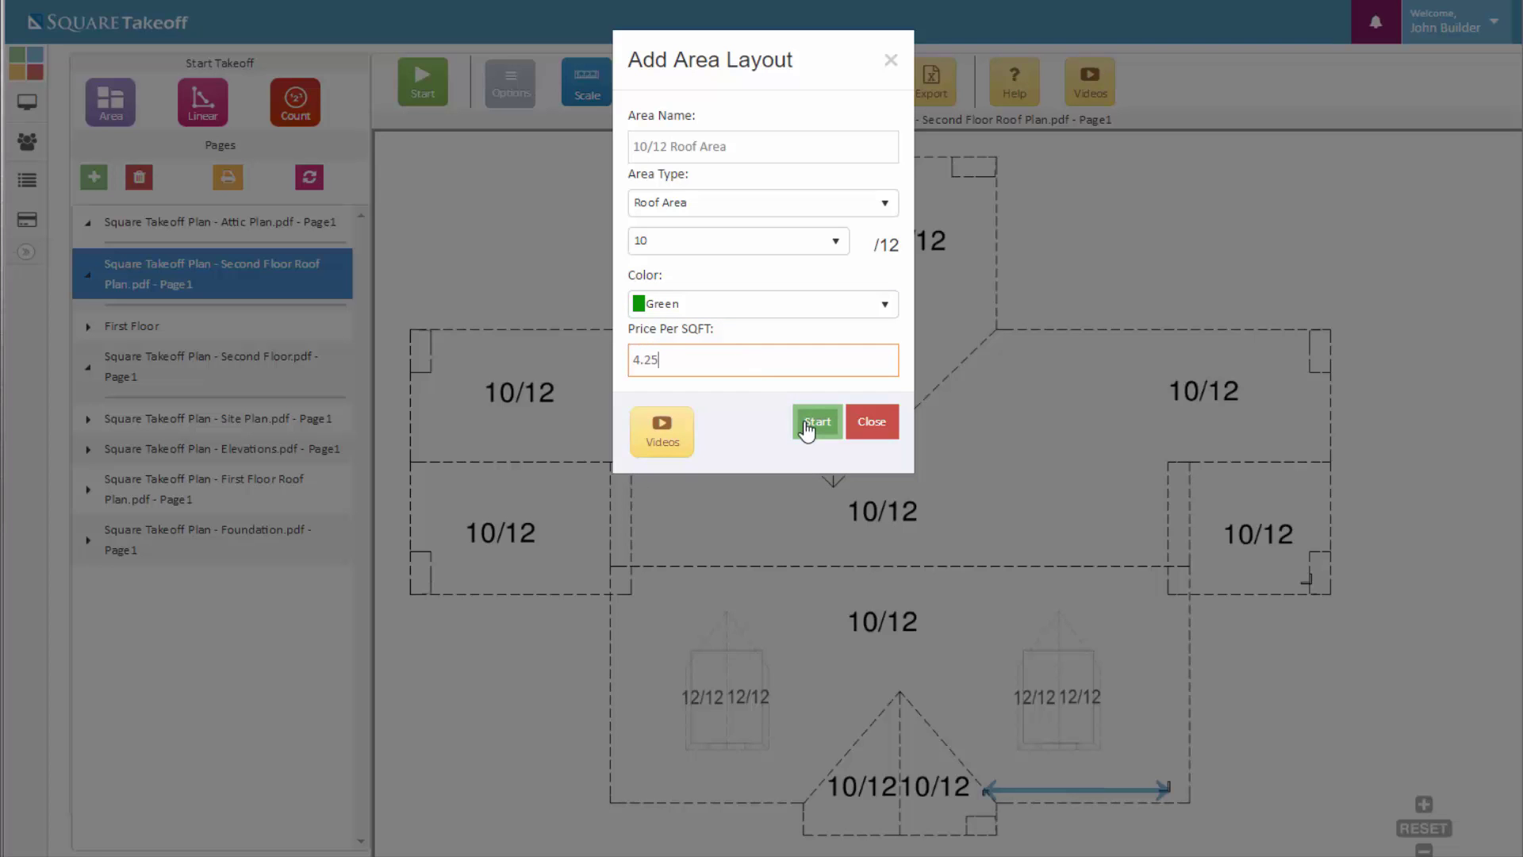
Start the 10/12 takeoff with ortho enabled, placing the first point at the upper wing's top-left corner.
click(806, 428)
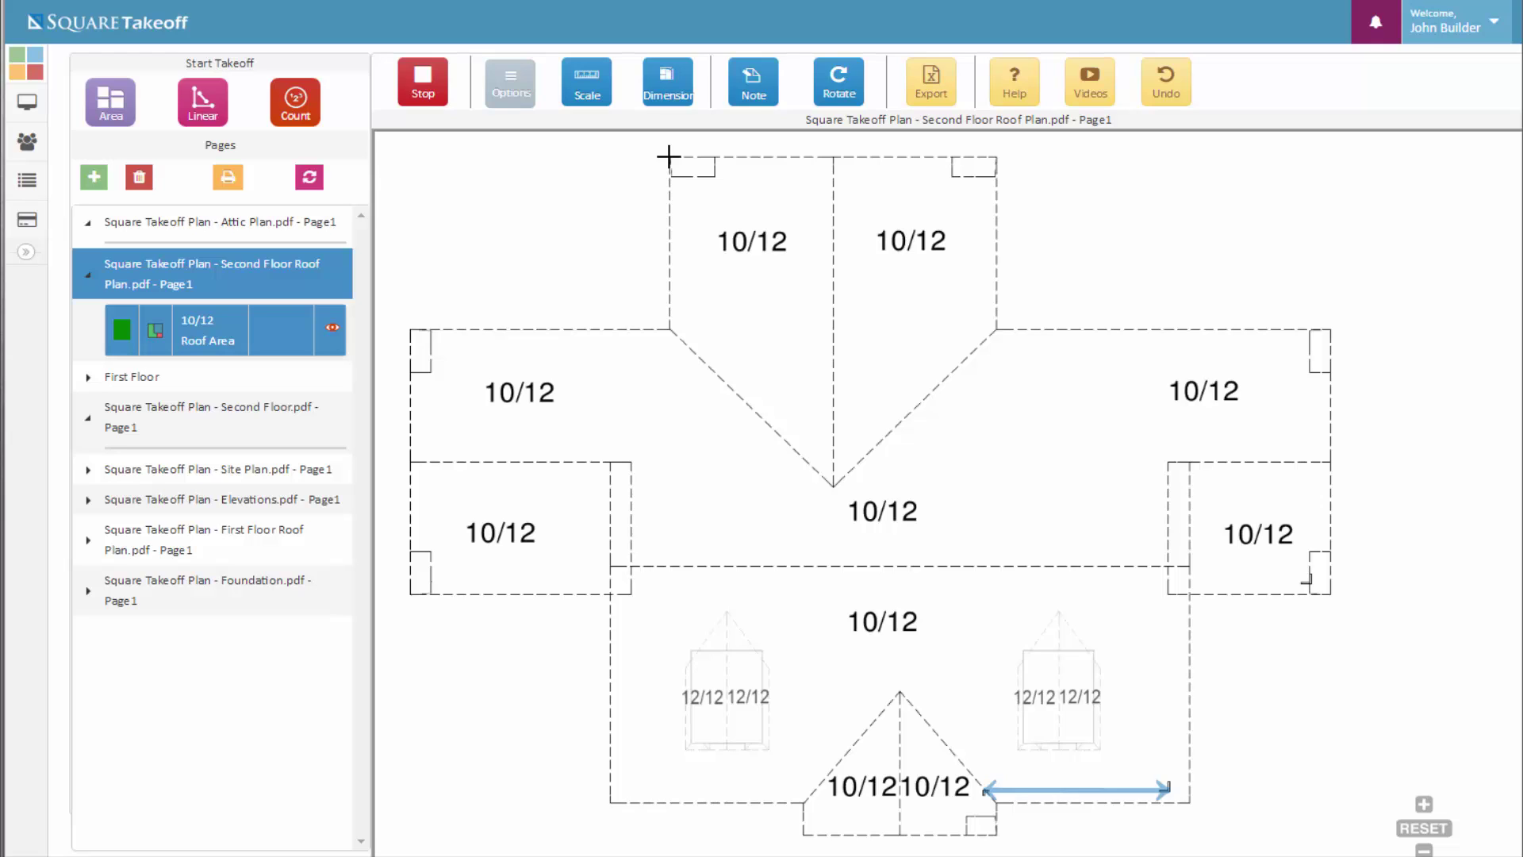
click(510, 82)
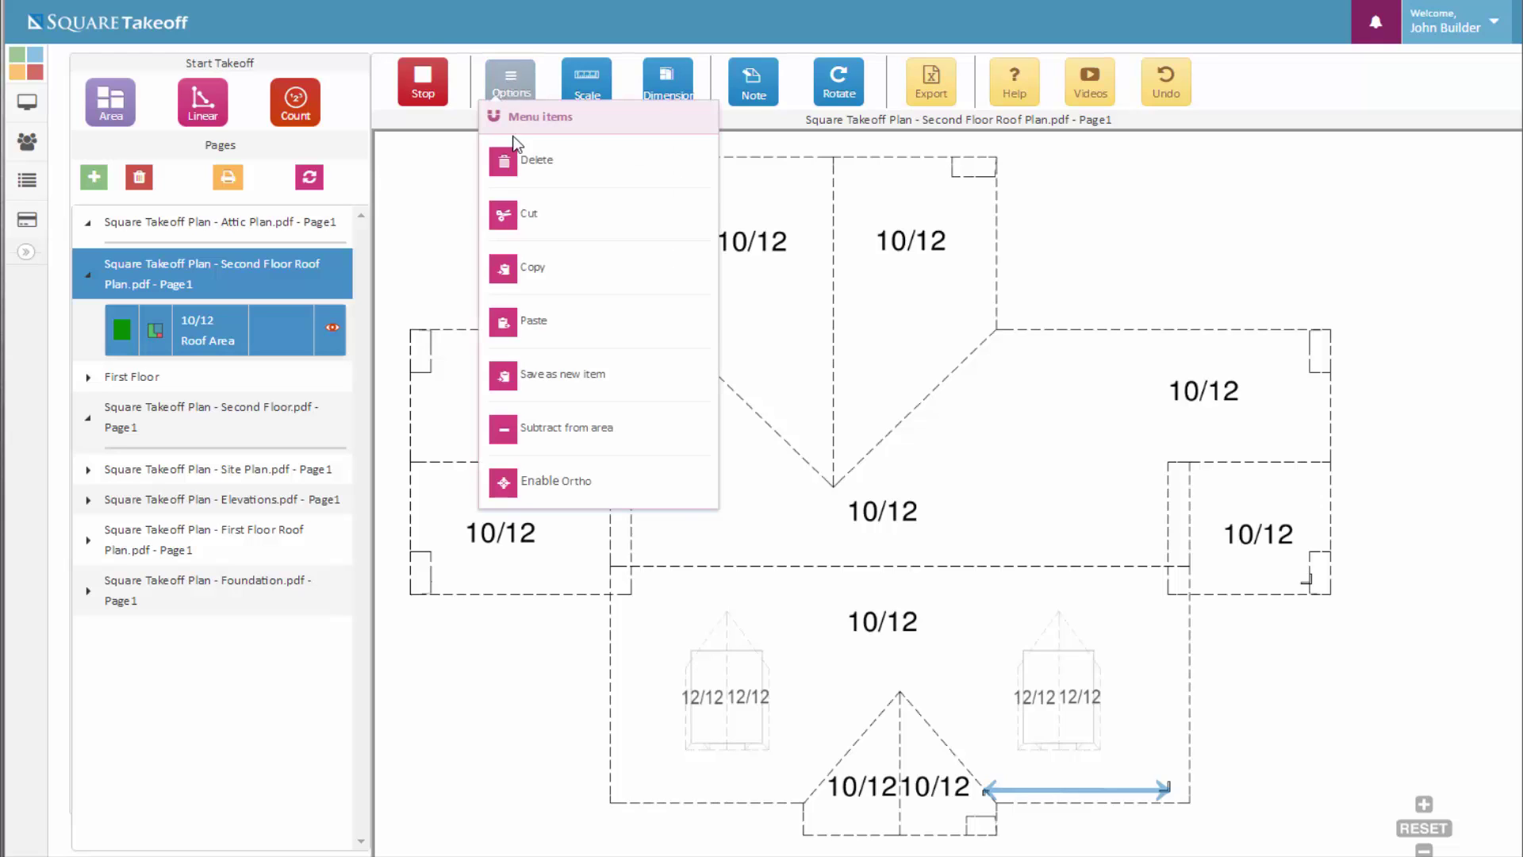
click(549, 482)
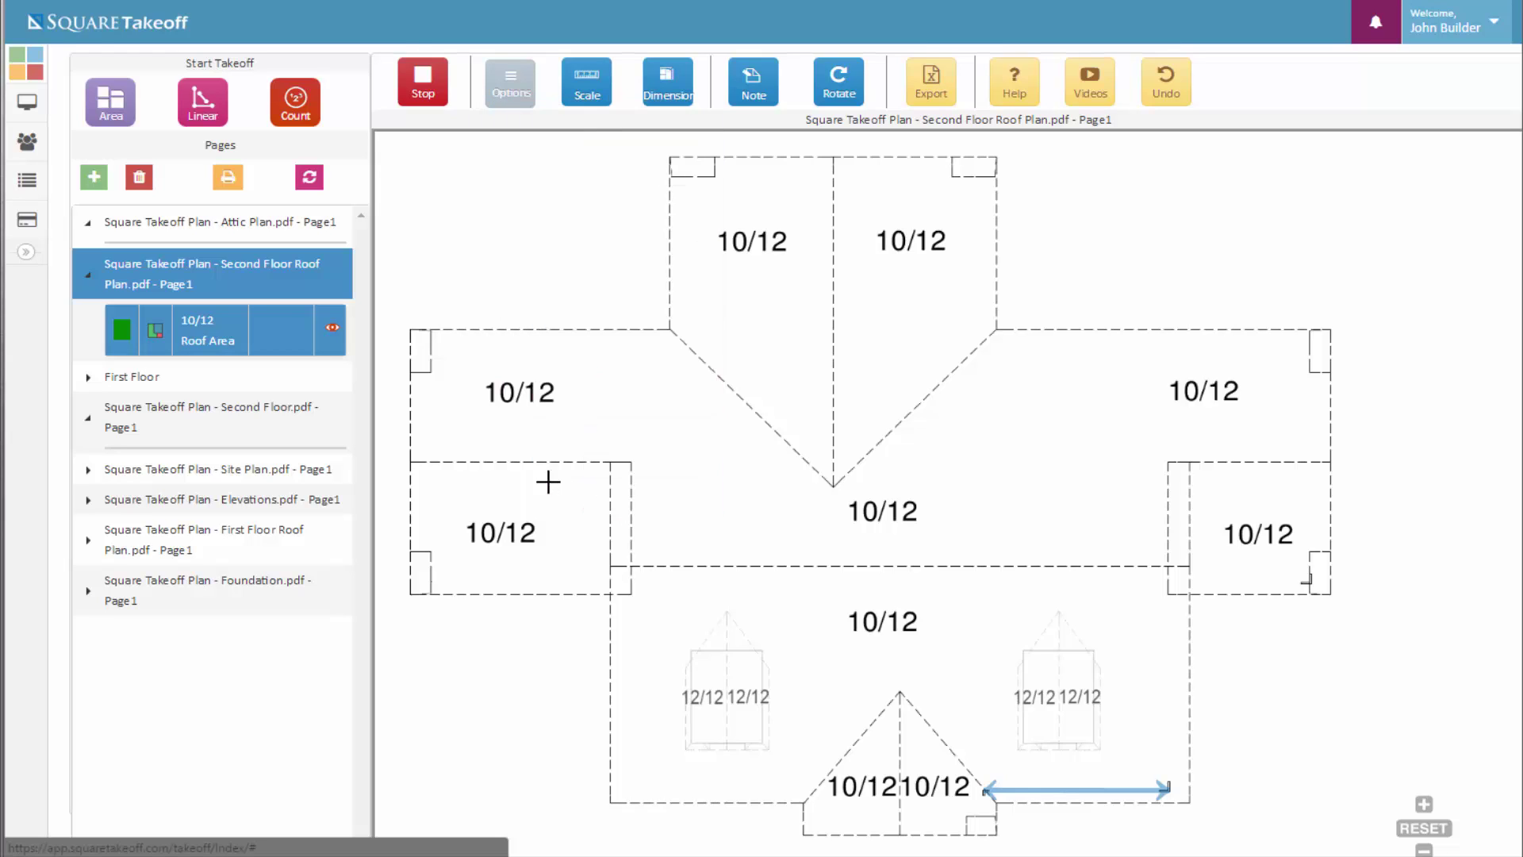
click(669, 156)
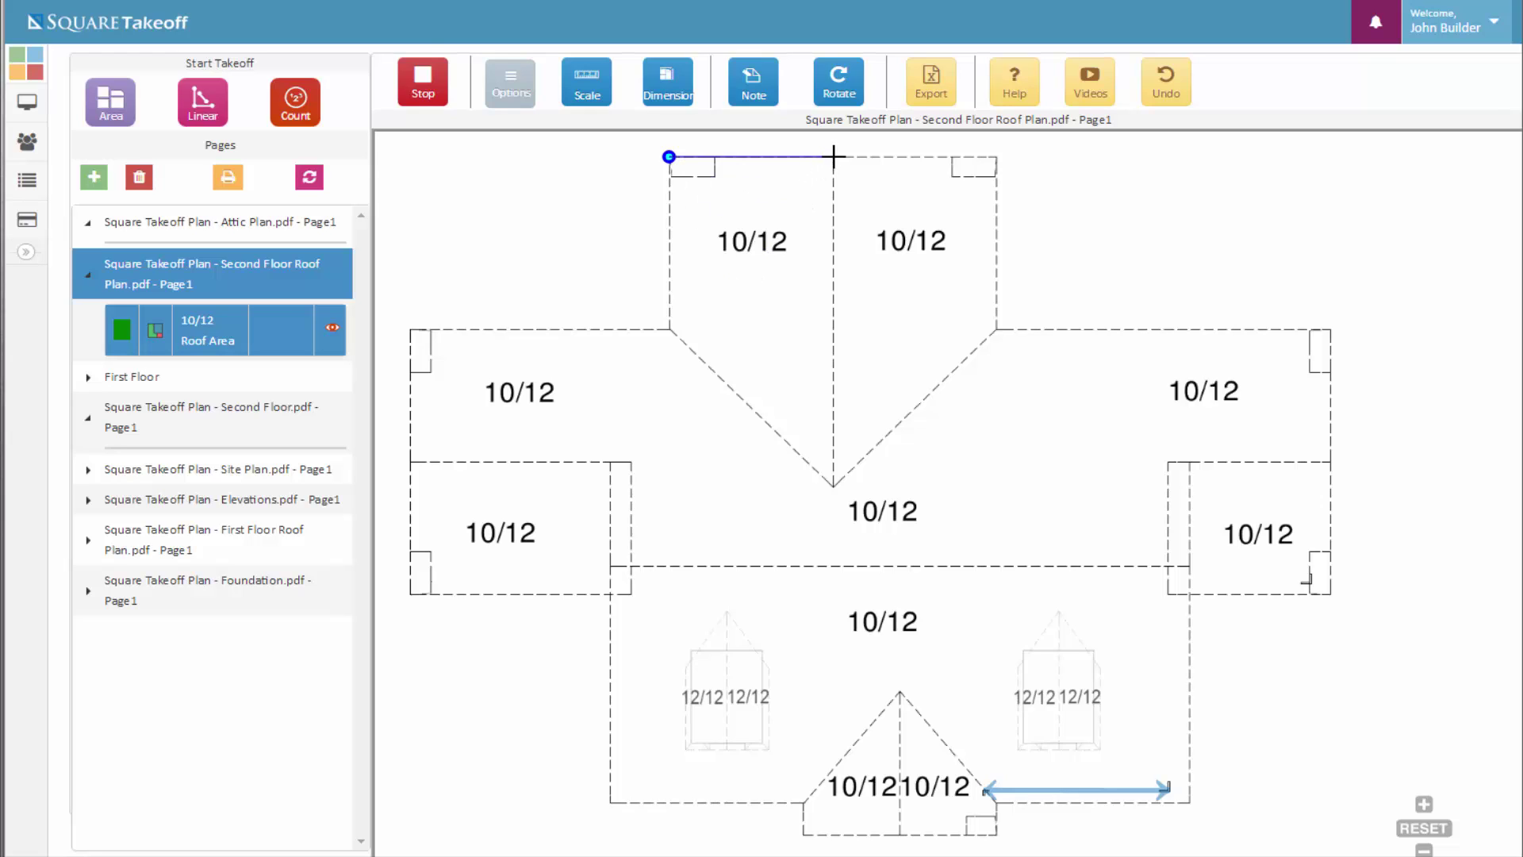
Trace the left and right halves of the upper wing down to the valley point.
click(833, 156)
click(831, 486)
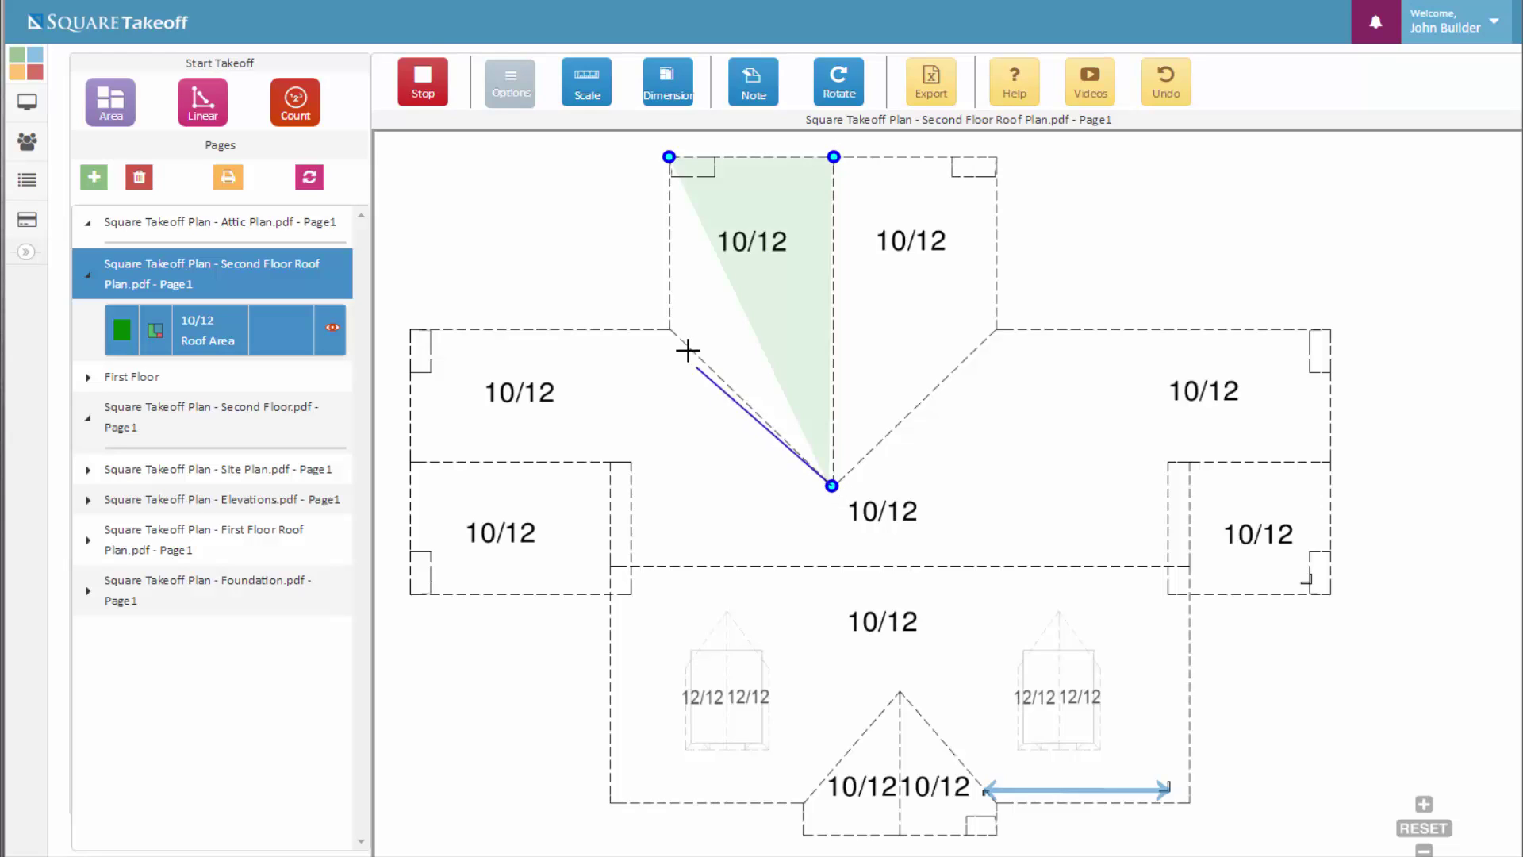
click(670, 327)
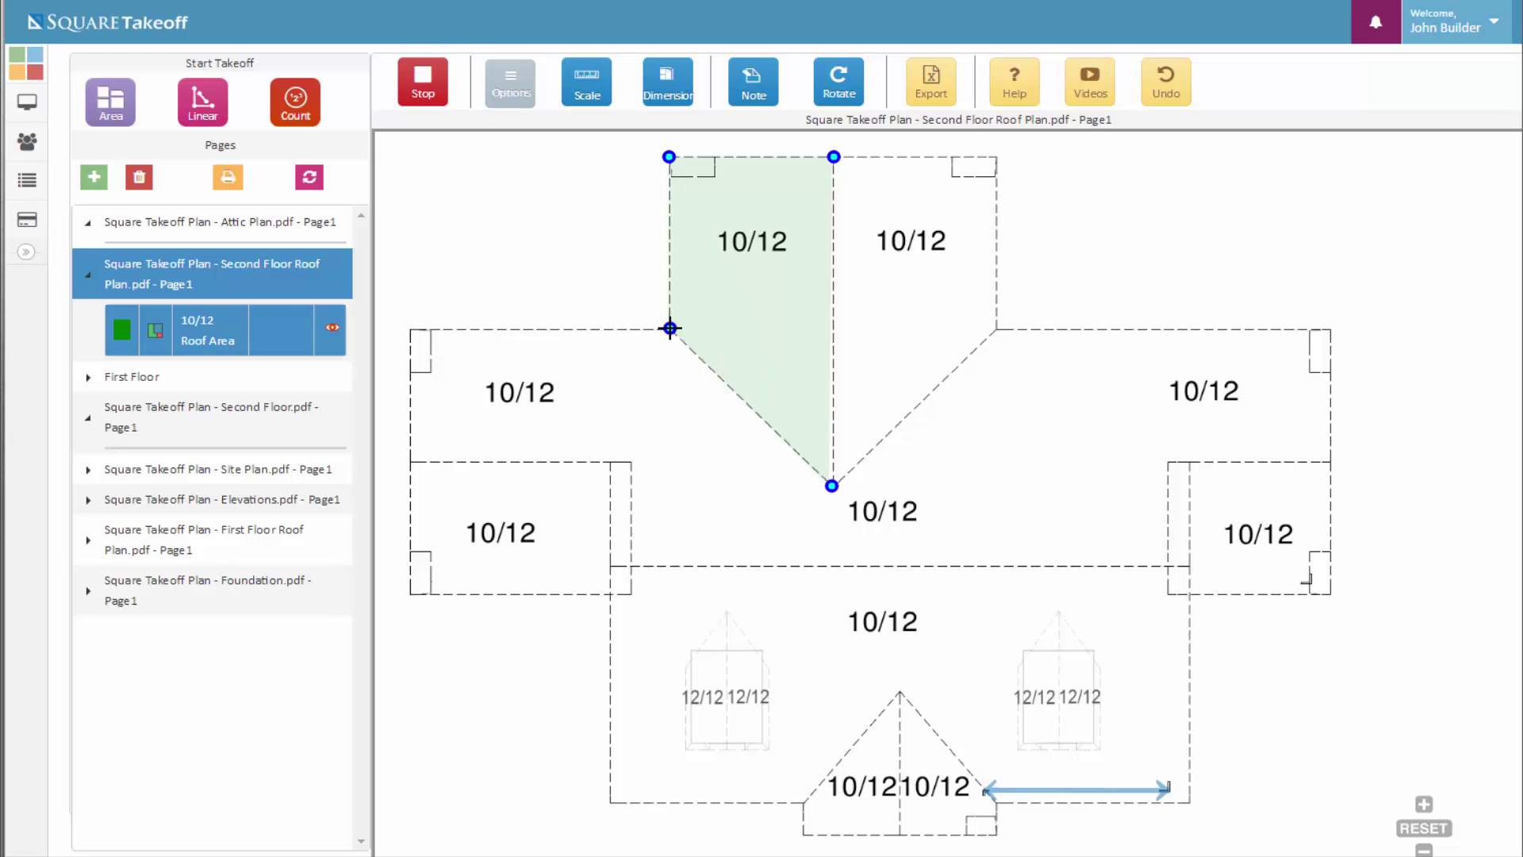
click(669, 156)
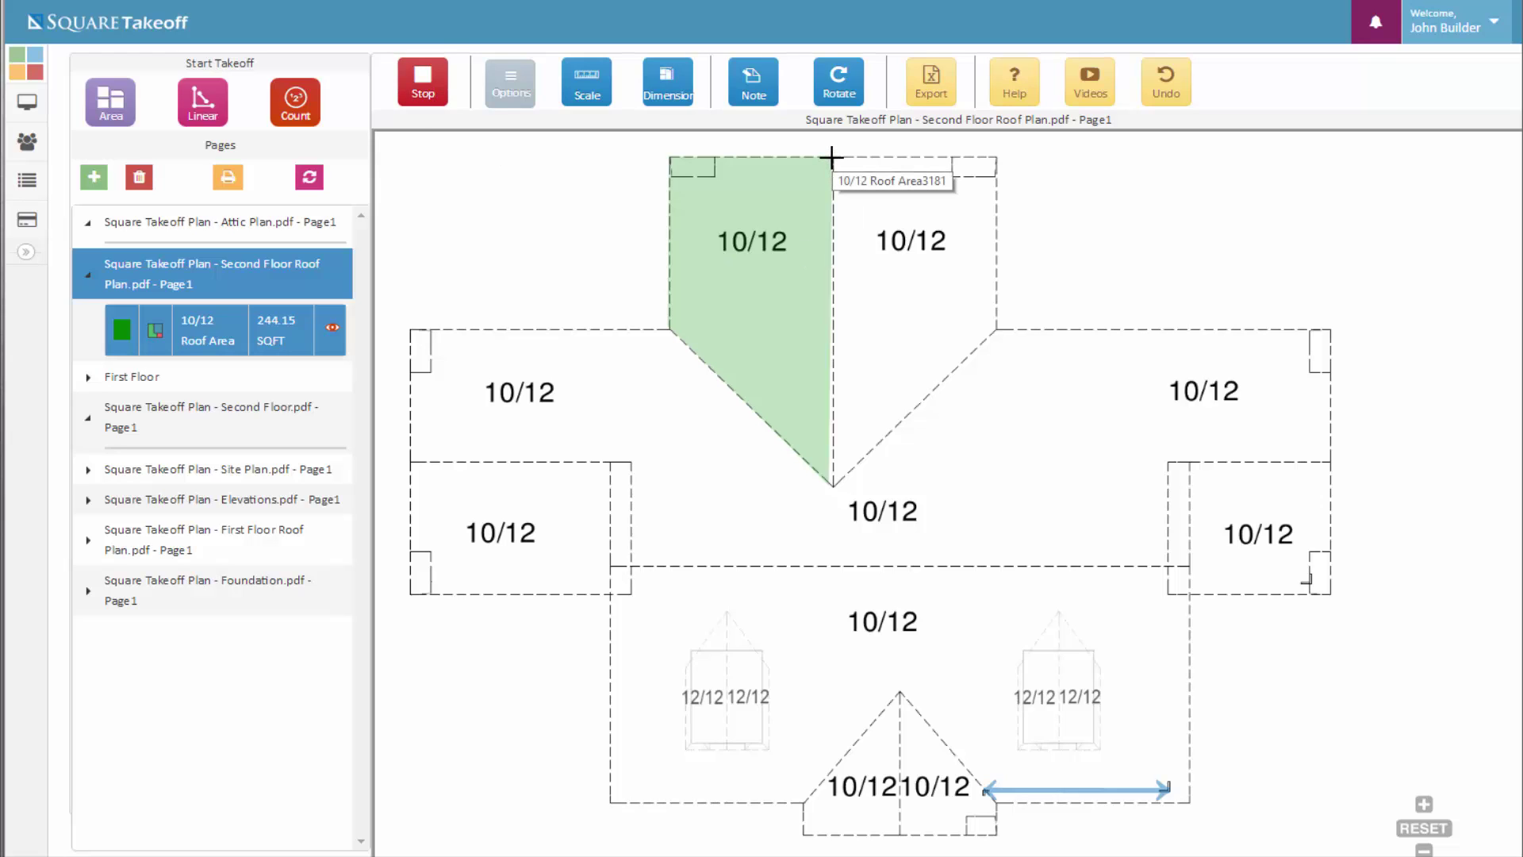
click(832, 158)
click(995, 157)
click(997, 330)
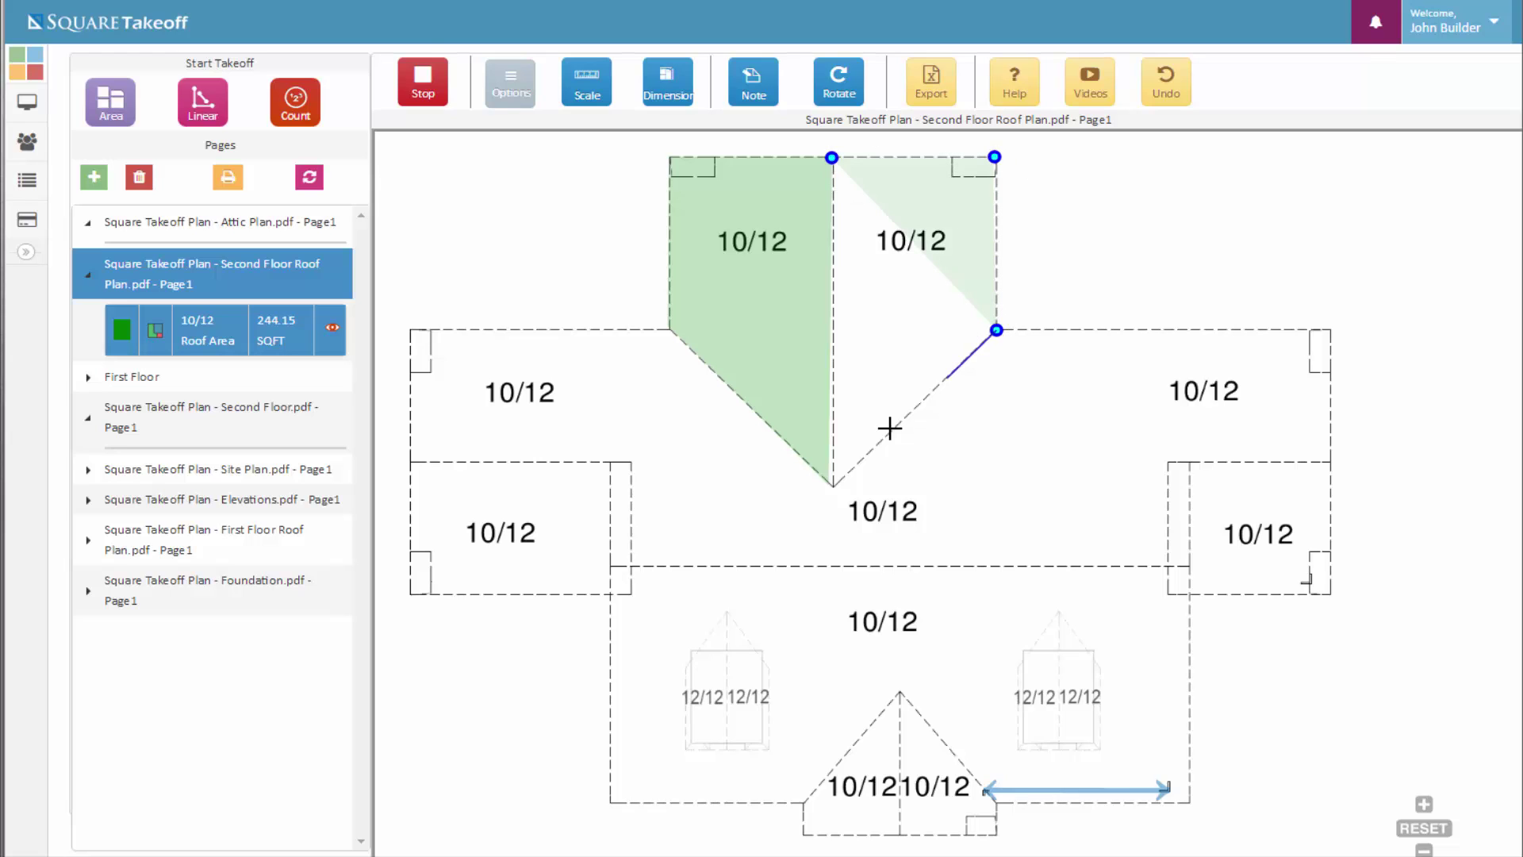
click(834, 487)
click(831, 157)
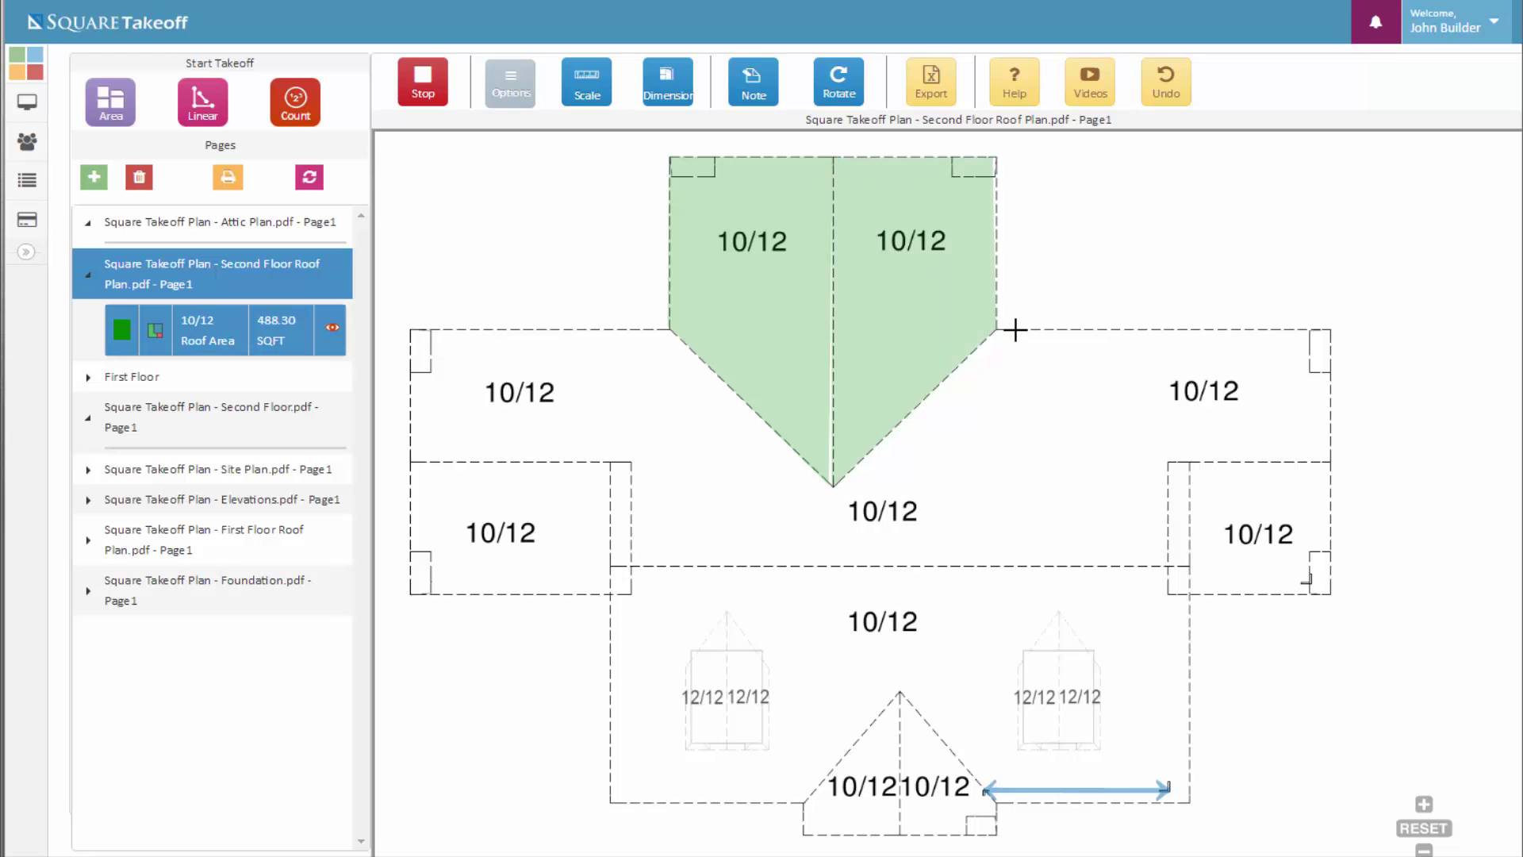
Outline the main 10/12 roof band spanning from the far left to the far right edge.
click(997, 327)
click(1333, 332)
click(1337, 464)
click(1187, 463)
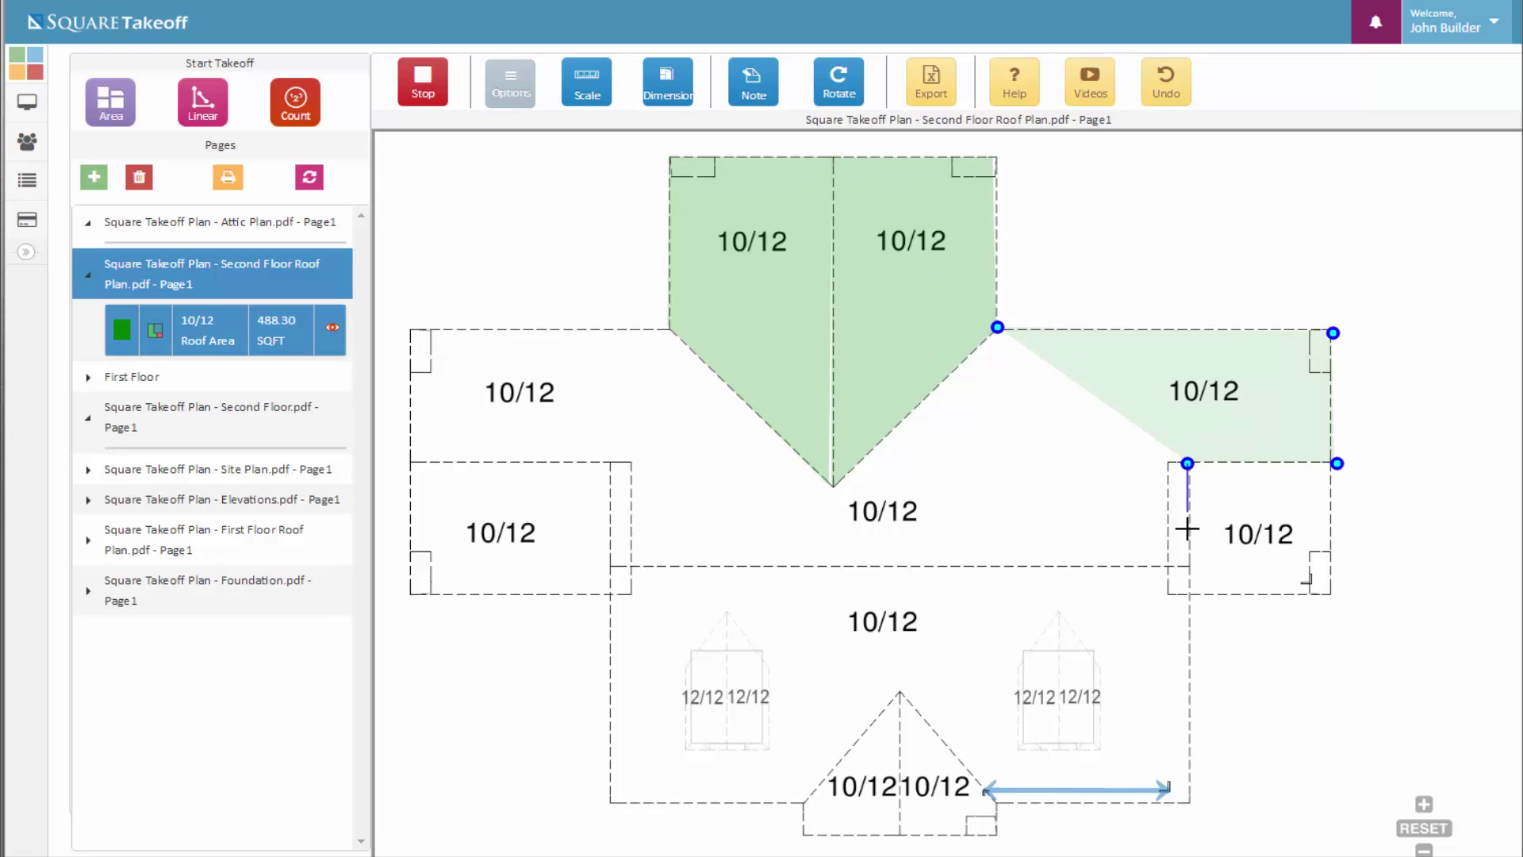
click(1188, 569)
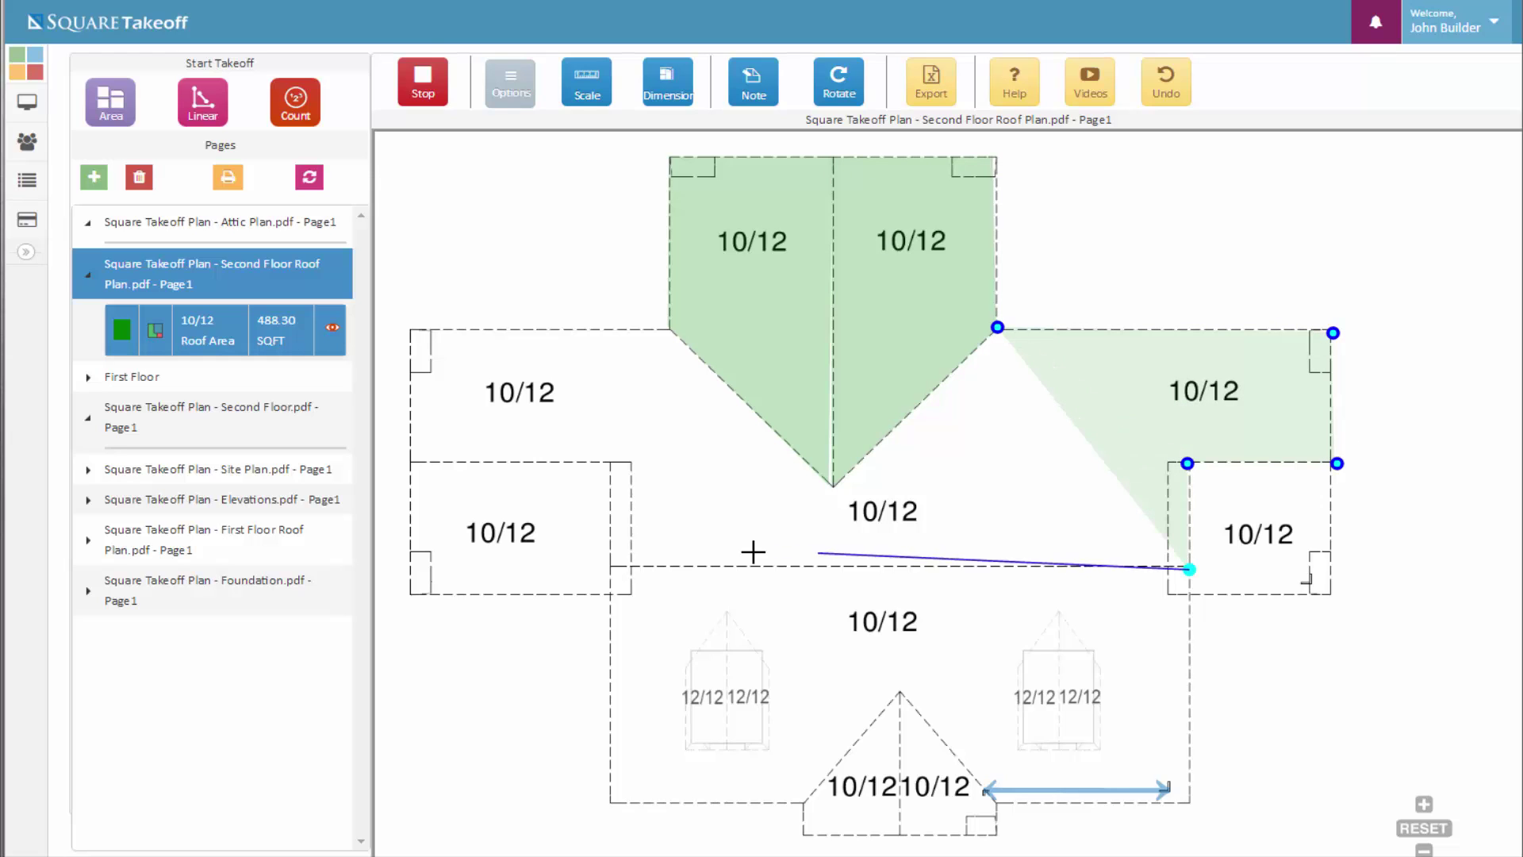
click(613, 569)
click(608, 463)
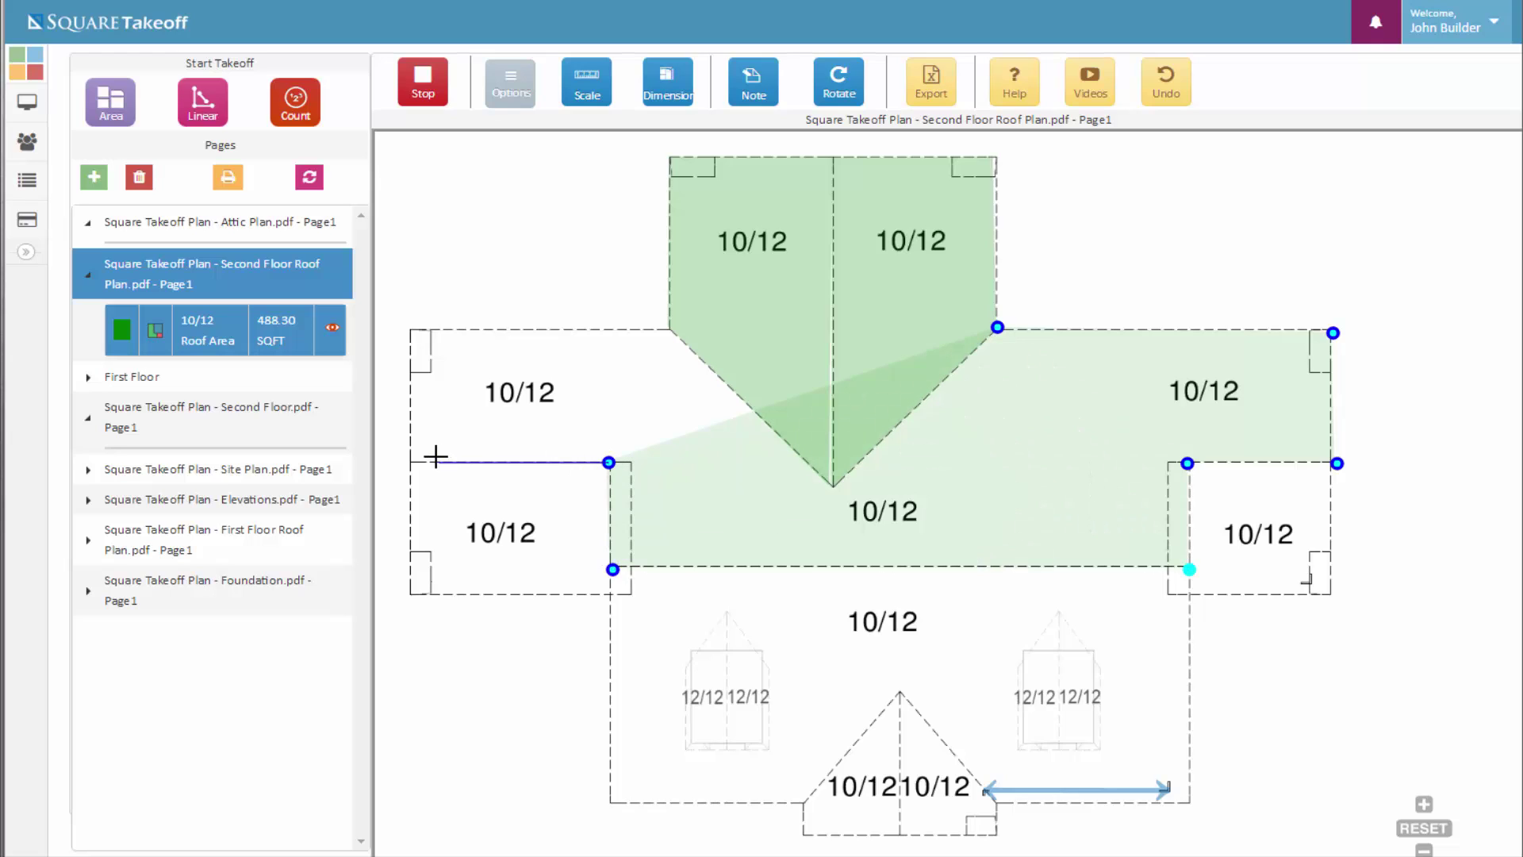
click(410, 463)
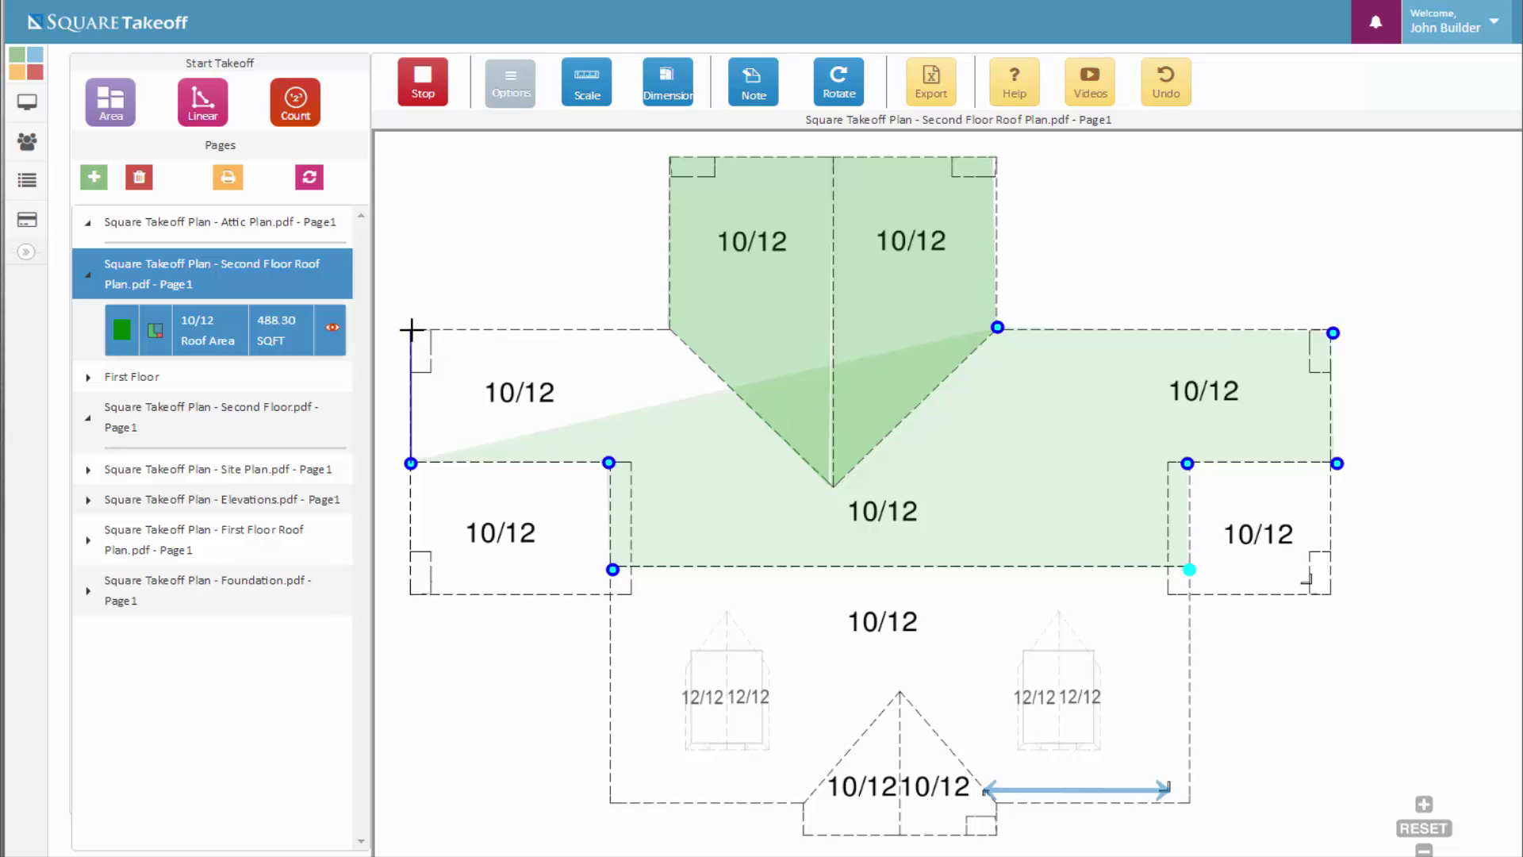
click(411, 329)
click(668, 330)
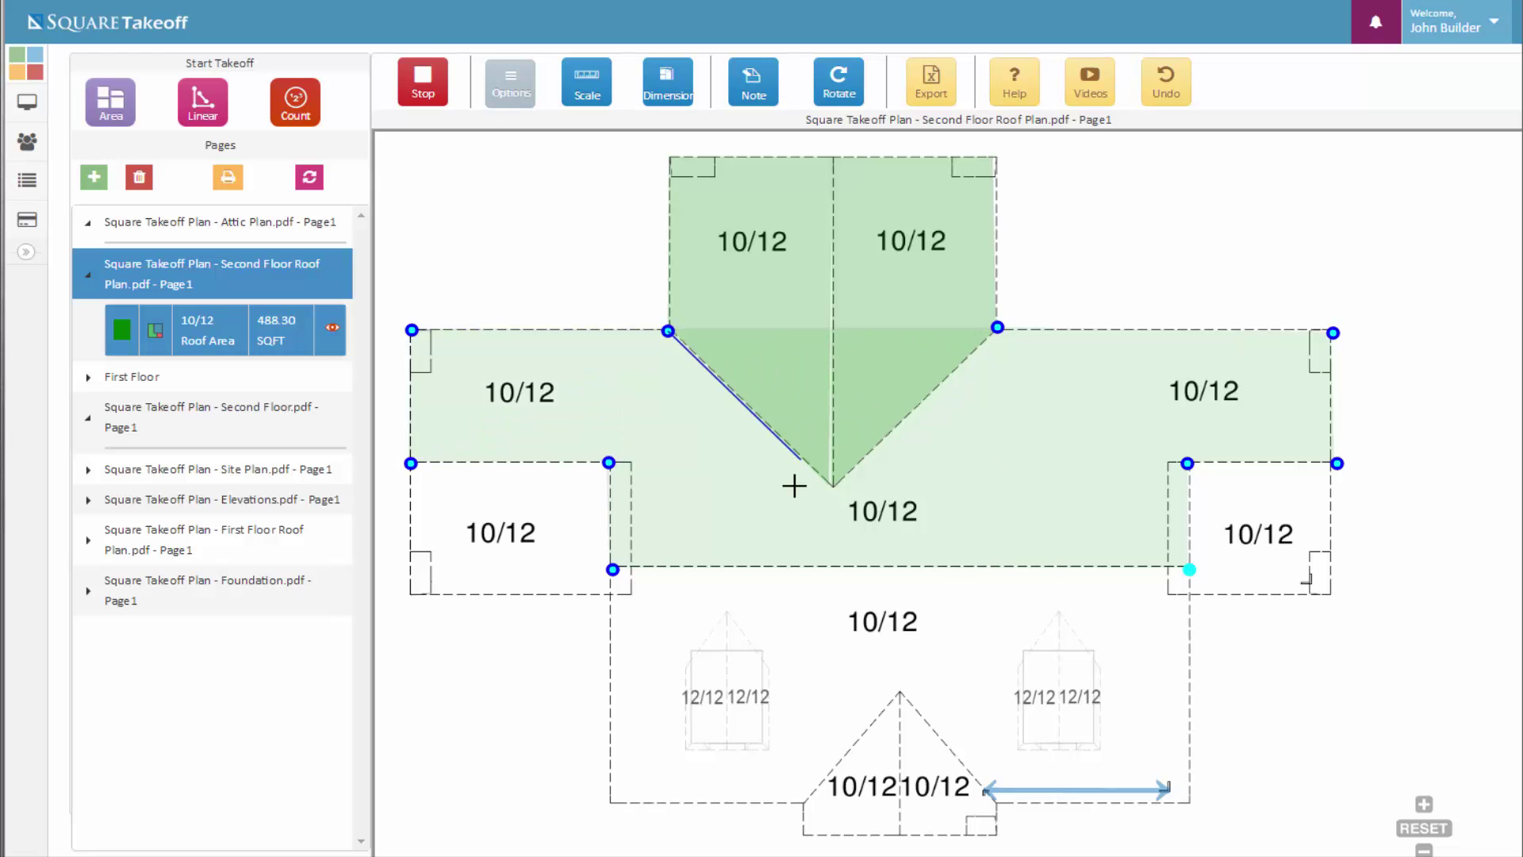
click(833, 482)
click(997, 327)
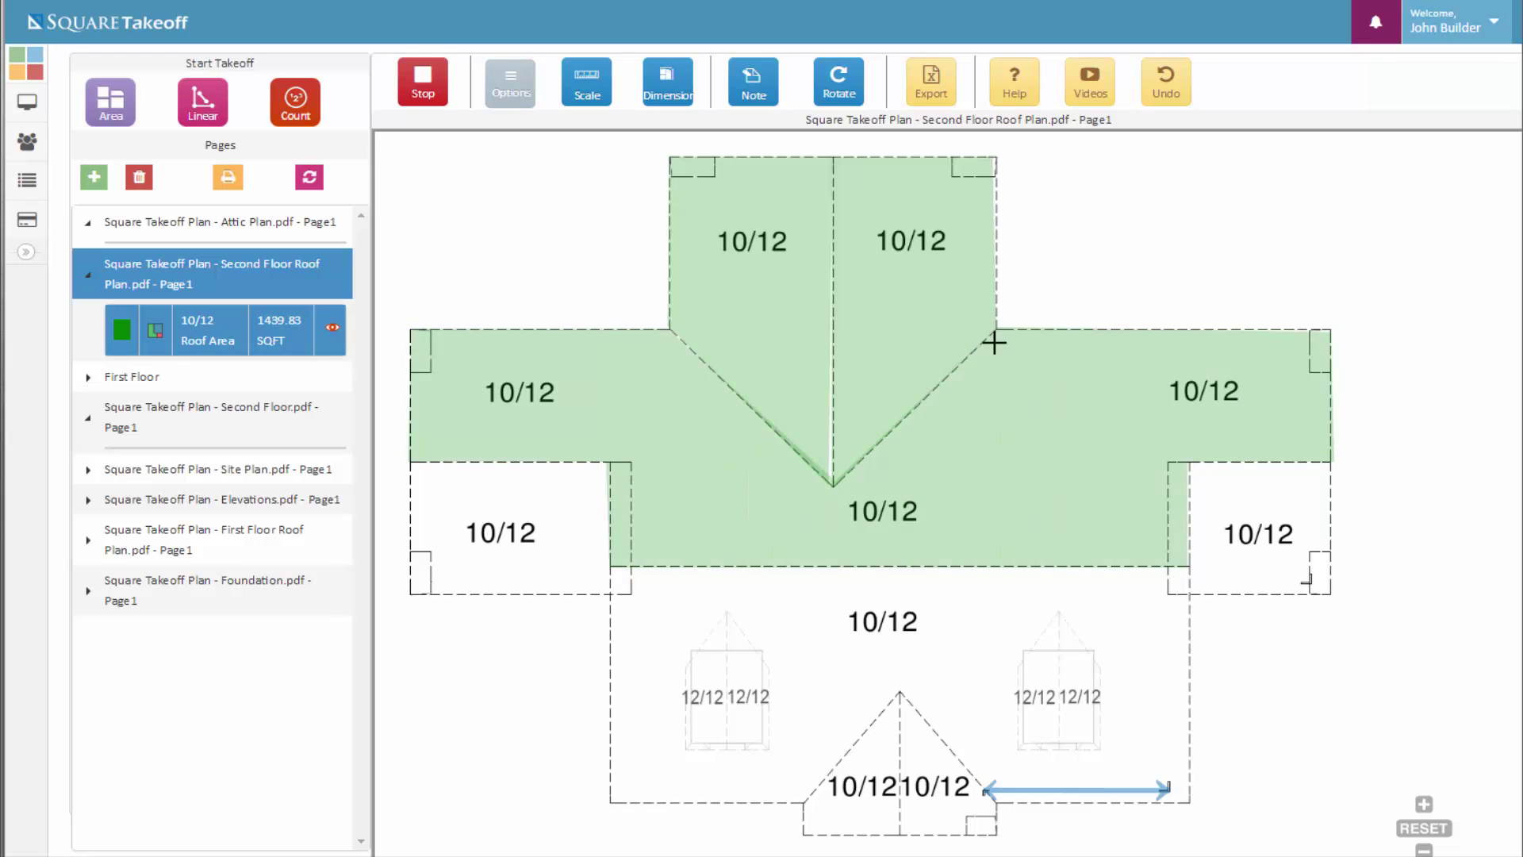
Outline the lower right and lower left 10/12 wing sections.
click(1172, 460)
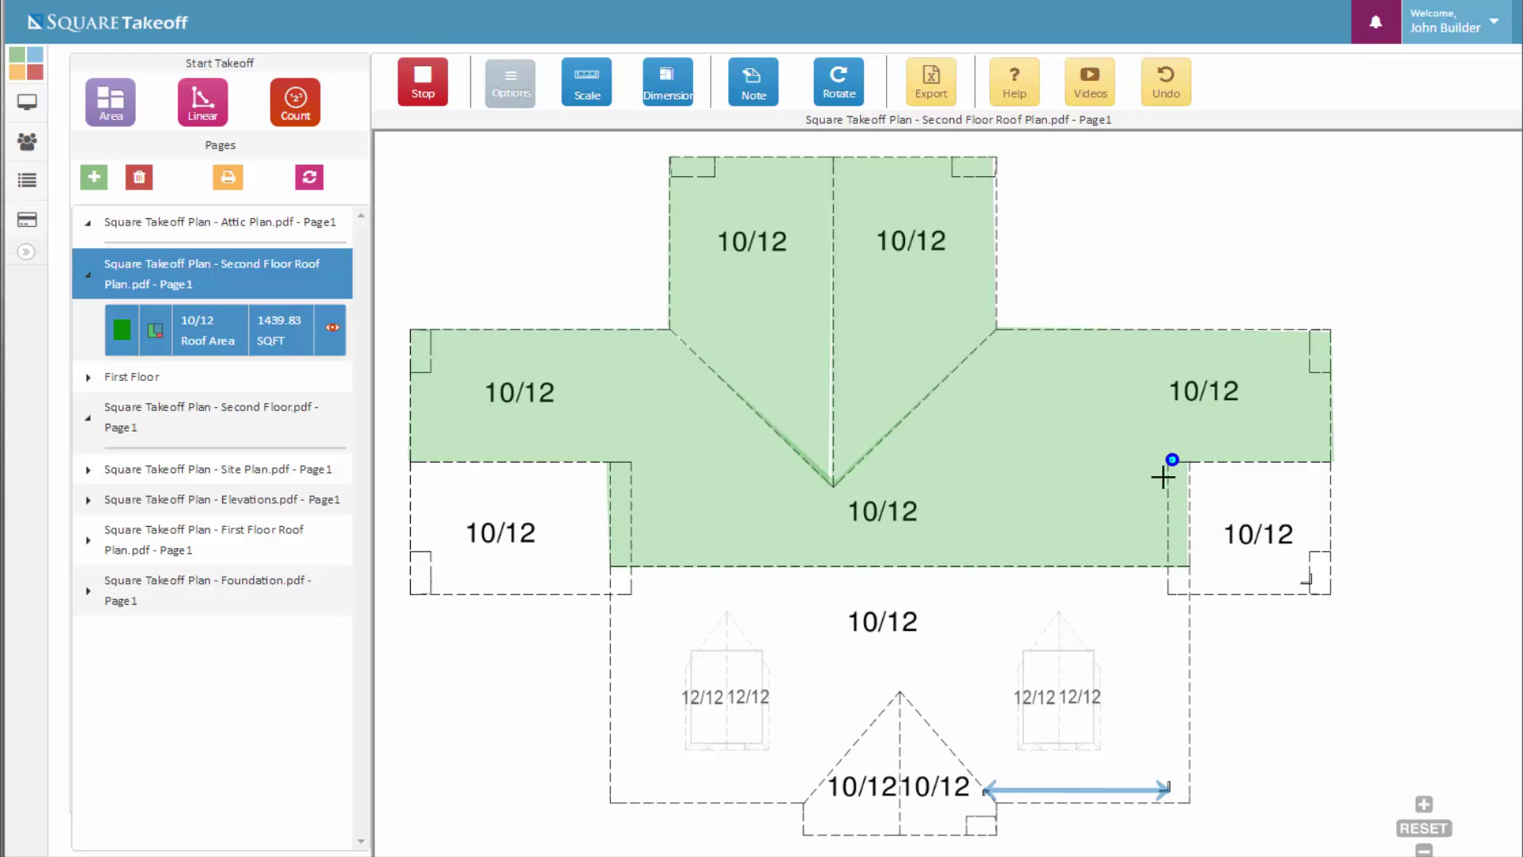
click(1171, 592)
click(1330, 591)
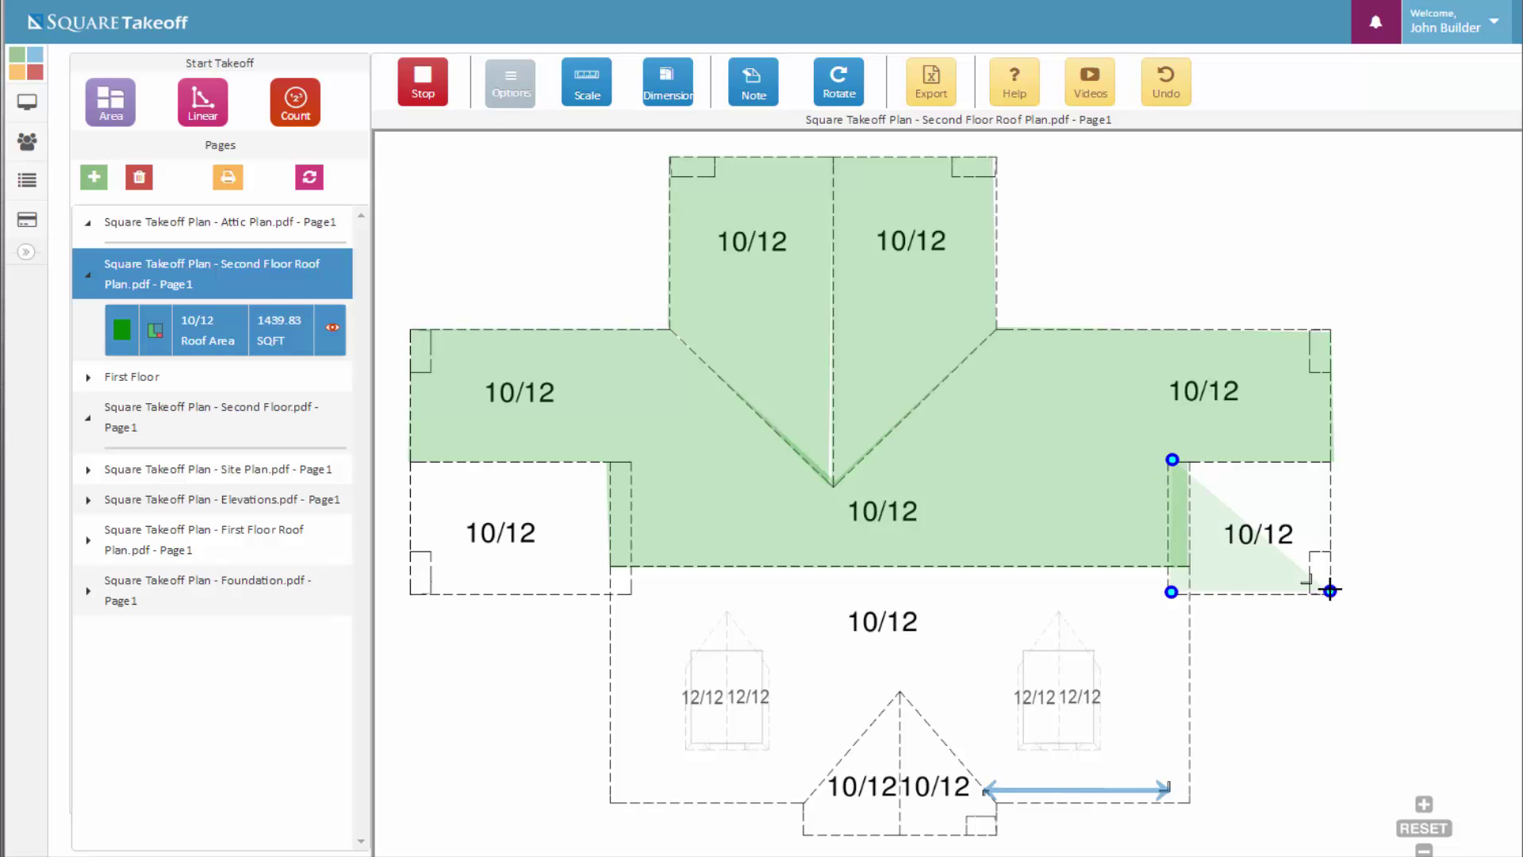
click(1331, 458)
click(1172, 459)
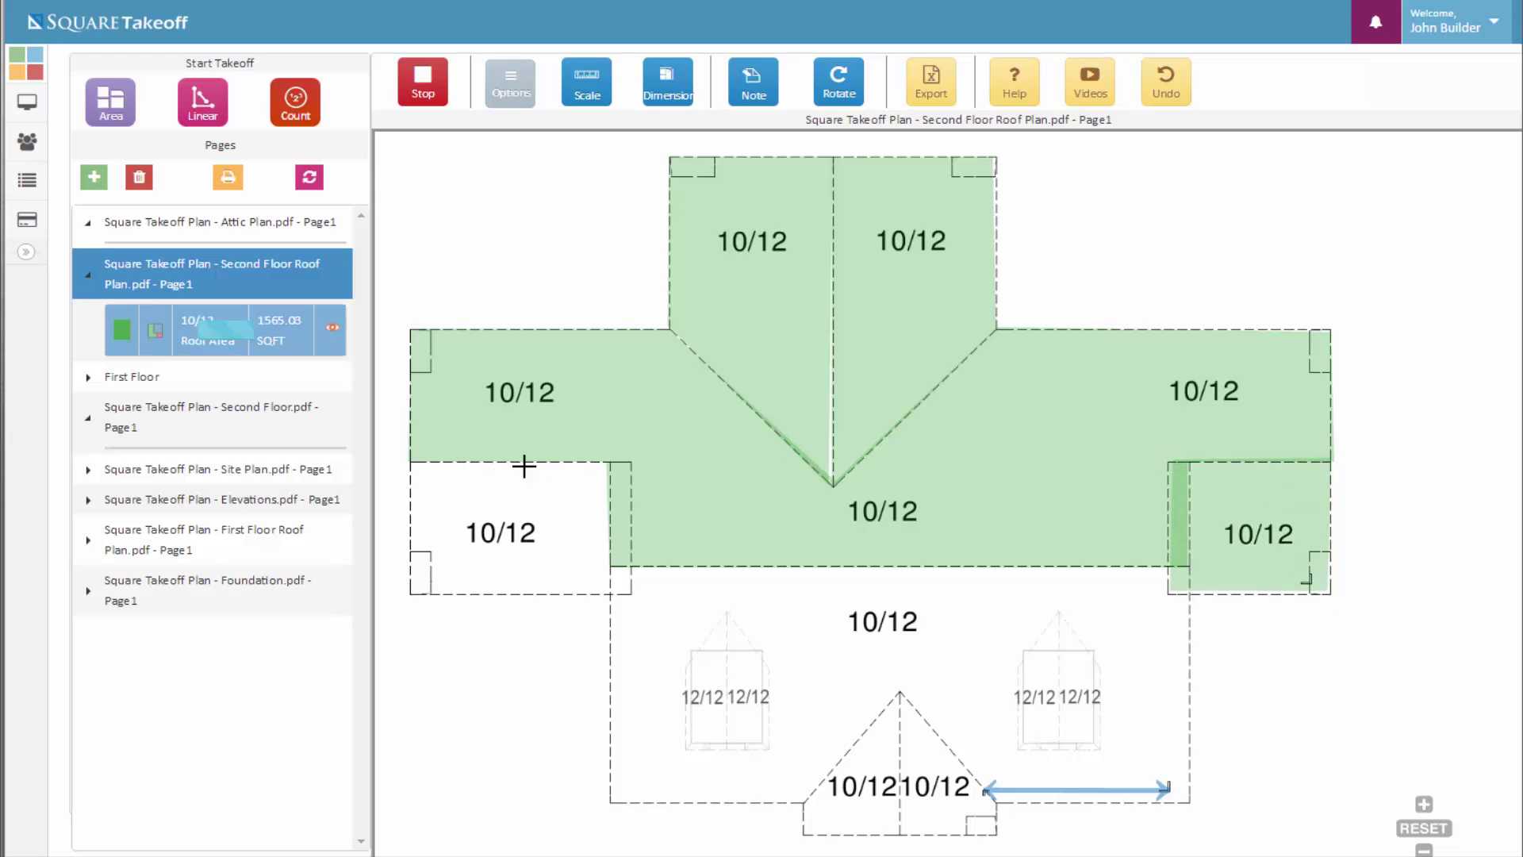
click(409, 460)
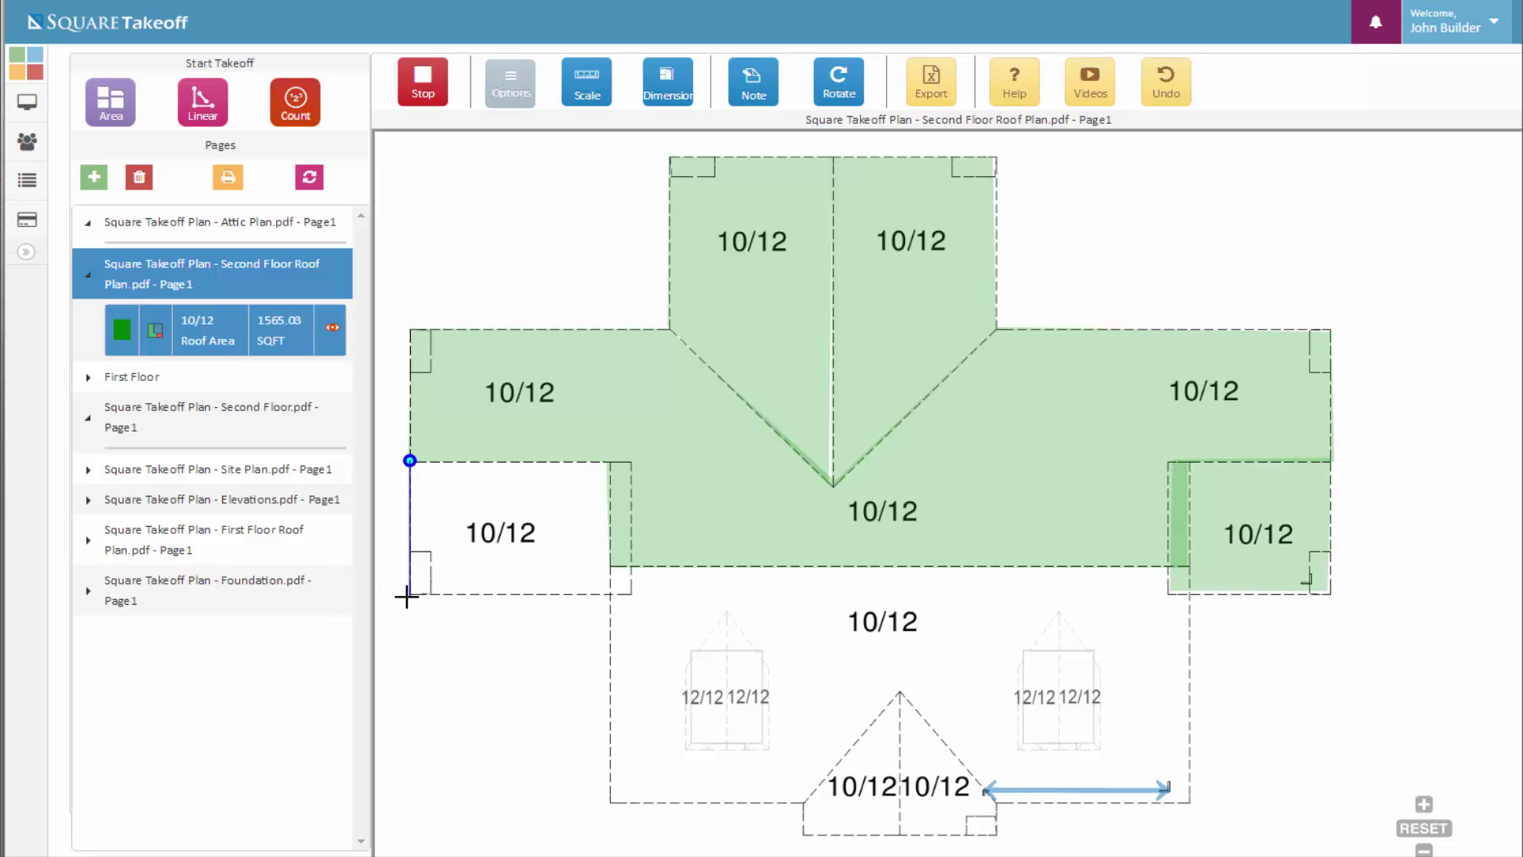
click(407, 597)
click(628, 596)
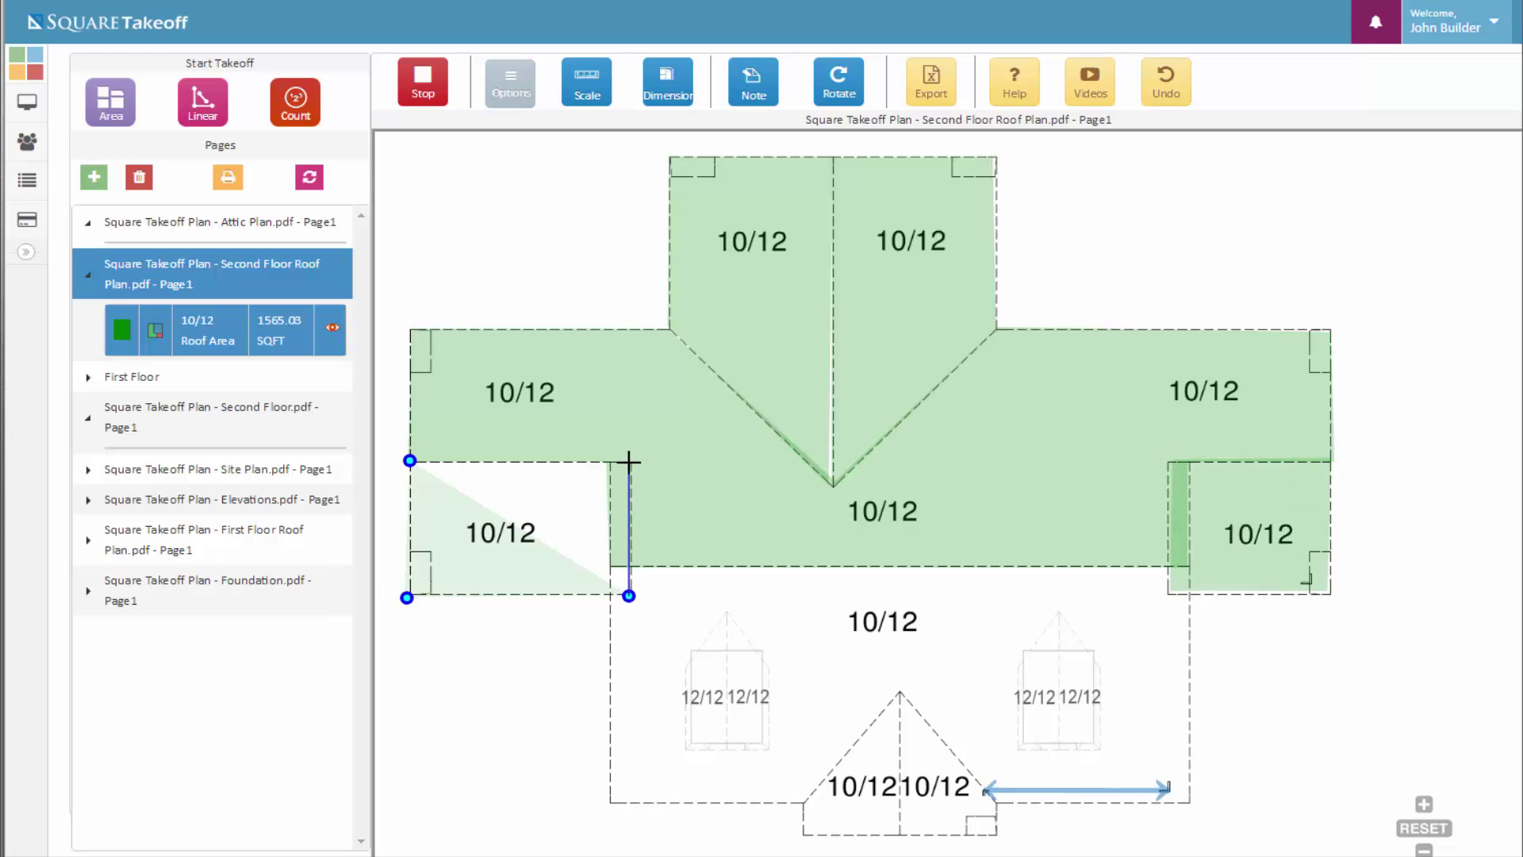
click(629, 462)
click(409, 460)
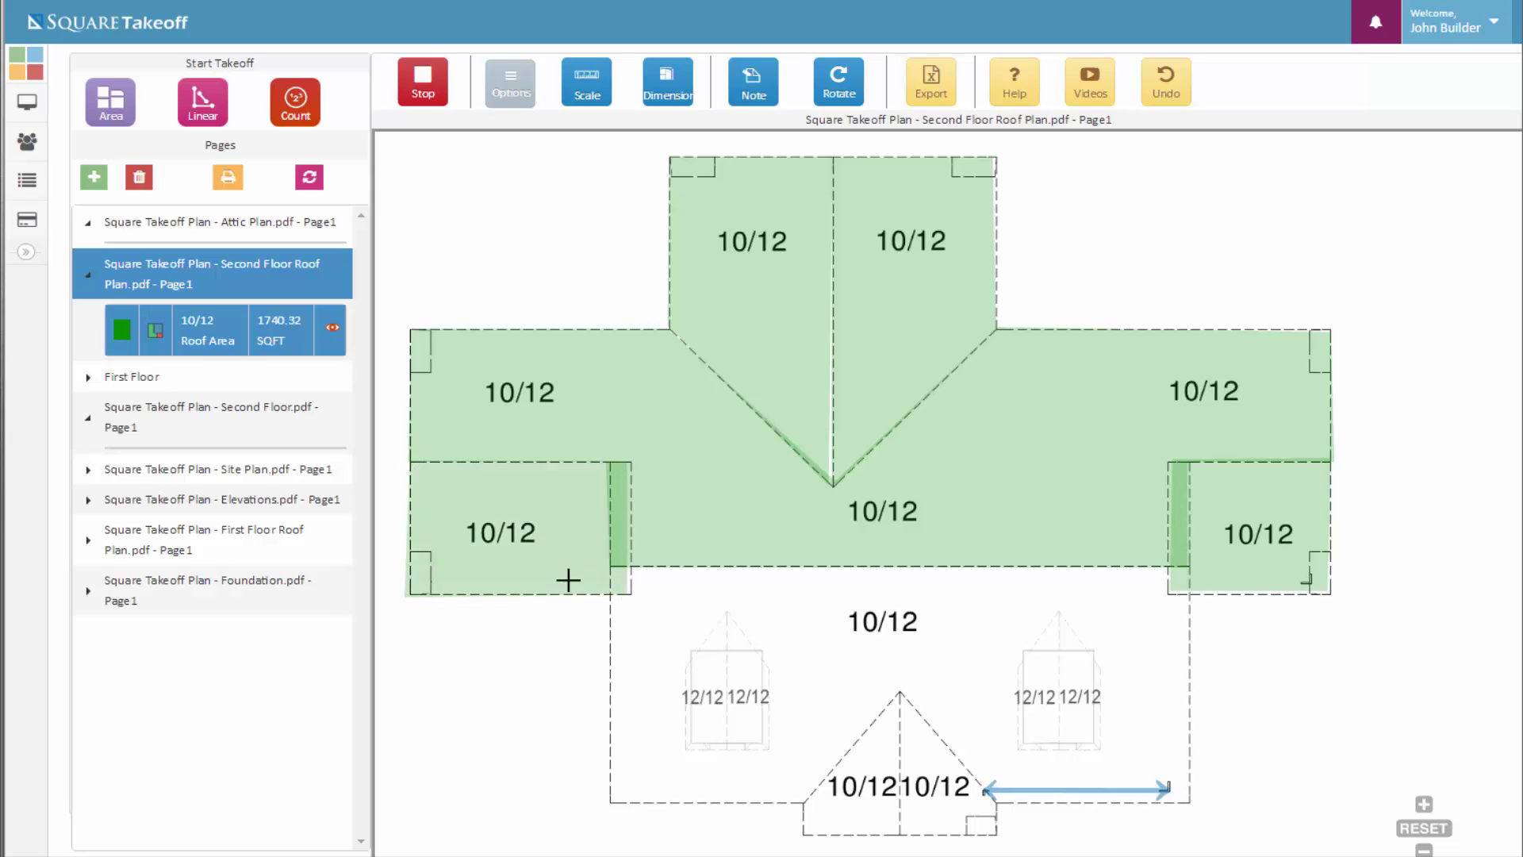
Outline the central 10/12 section, including the notch around the front gable apex.
click(611, 566)
click(611, 799)
click(801, 803)
click(898, 691)
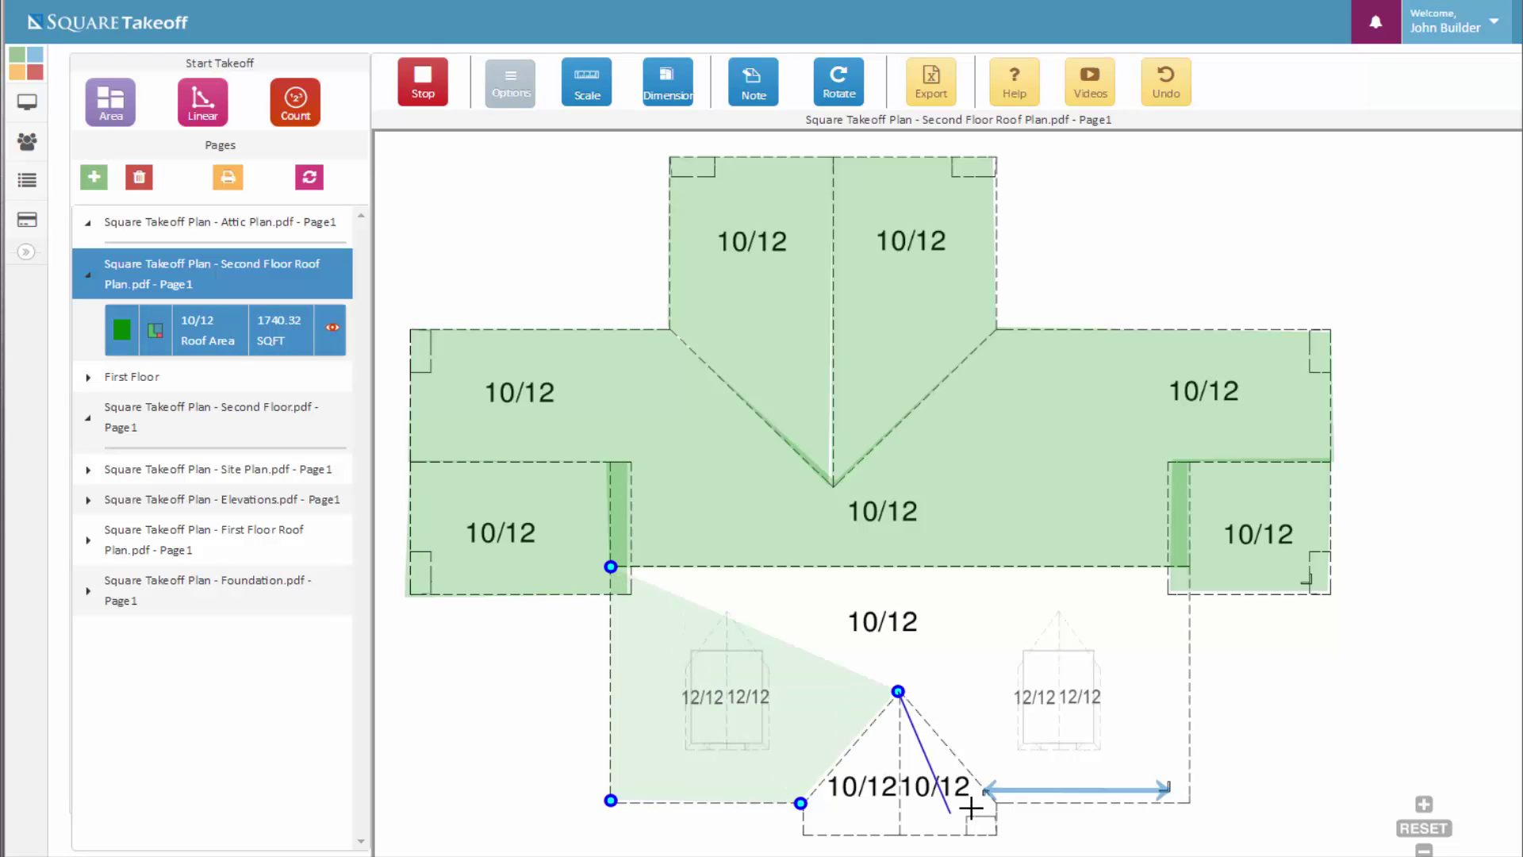
click(995, 803)
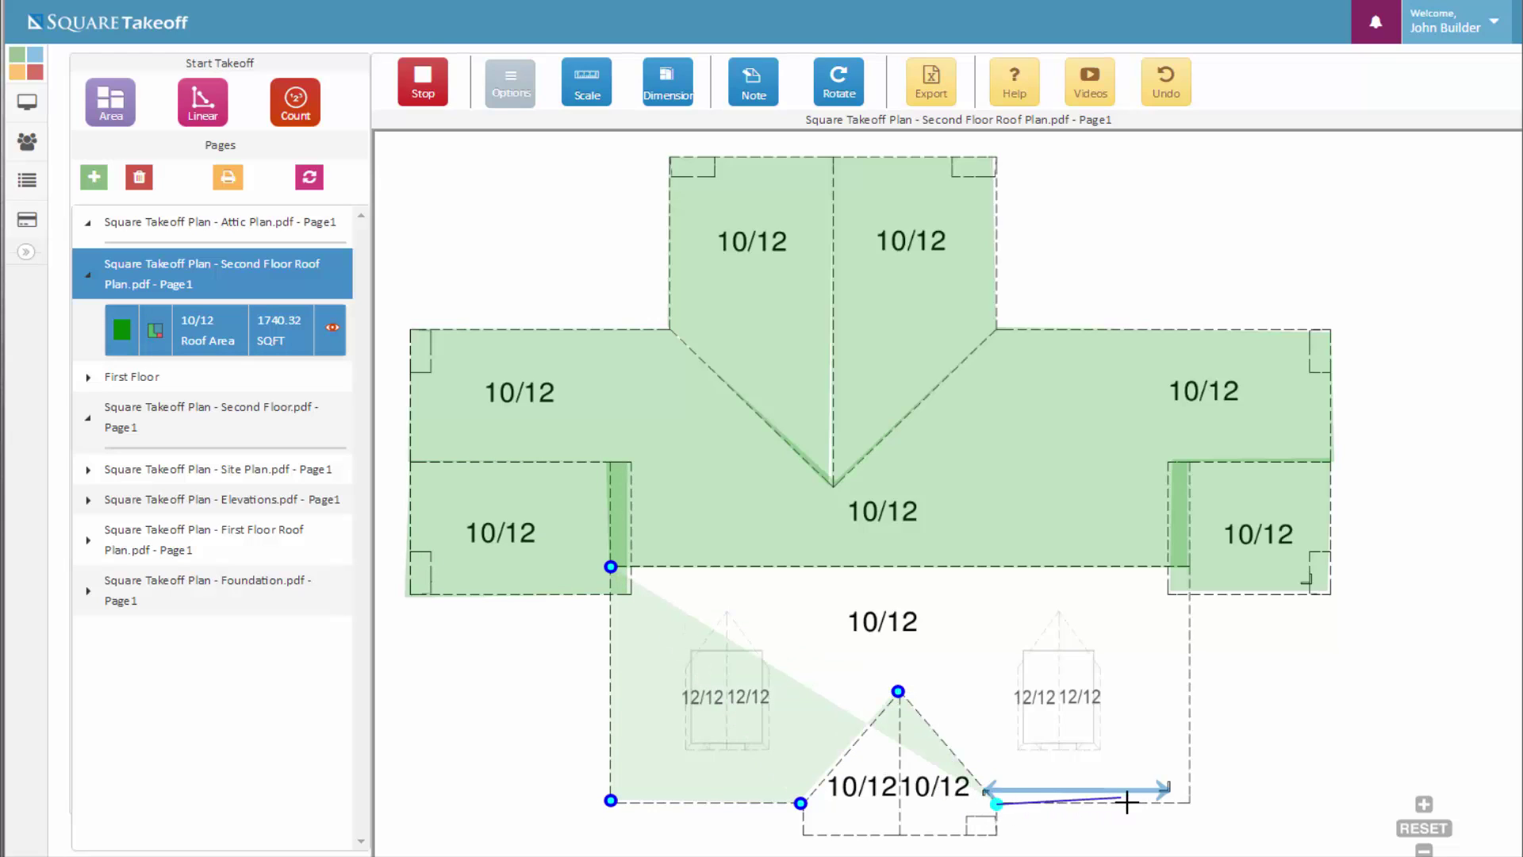
click(1188, 804)
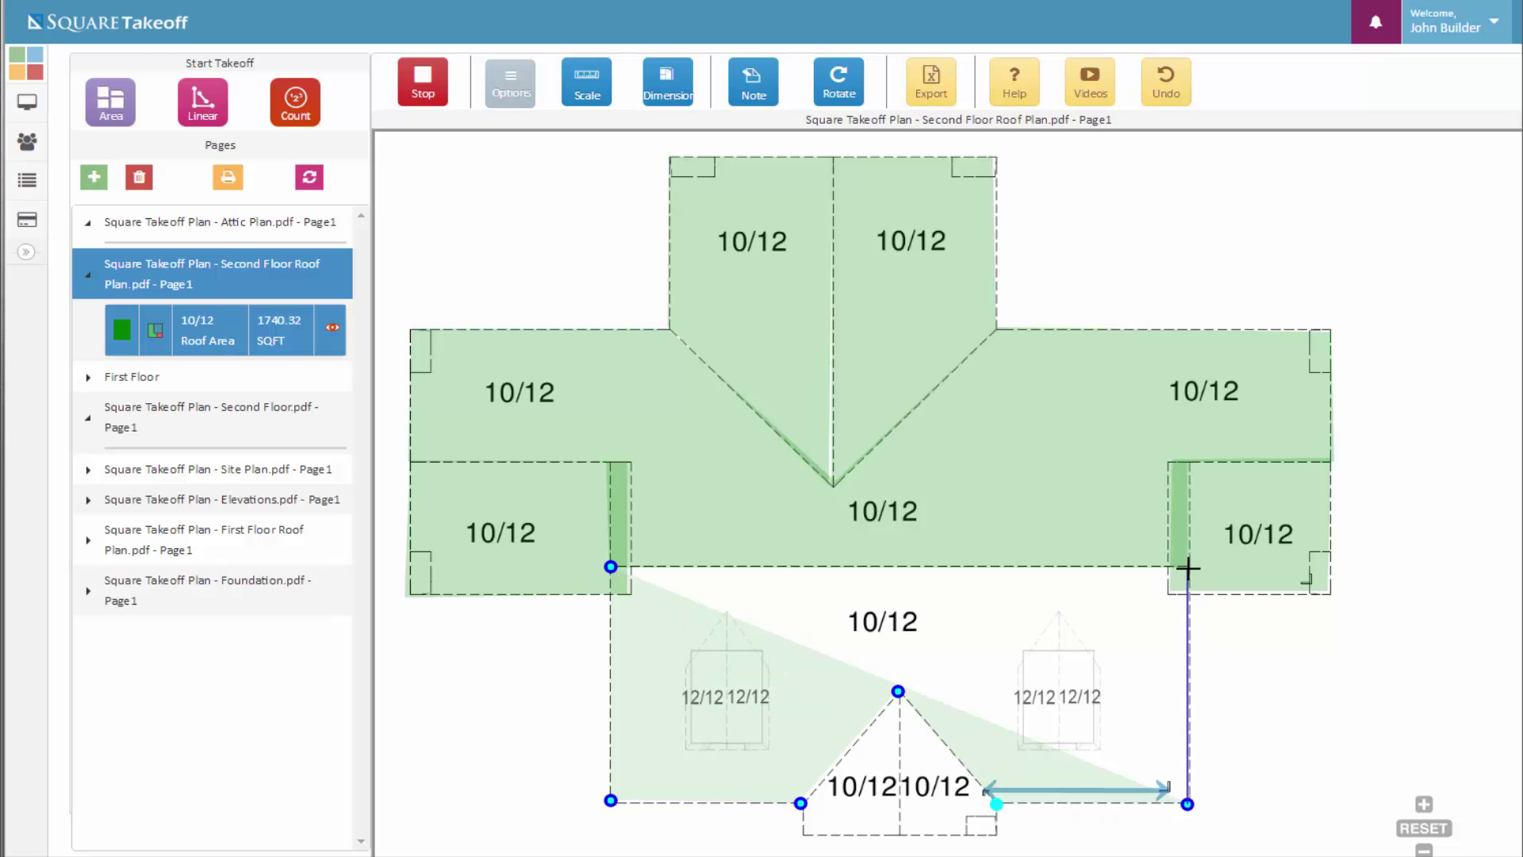
click(1188, 567)
click(610, 567)
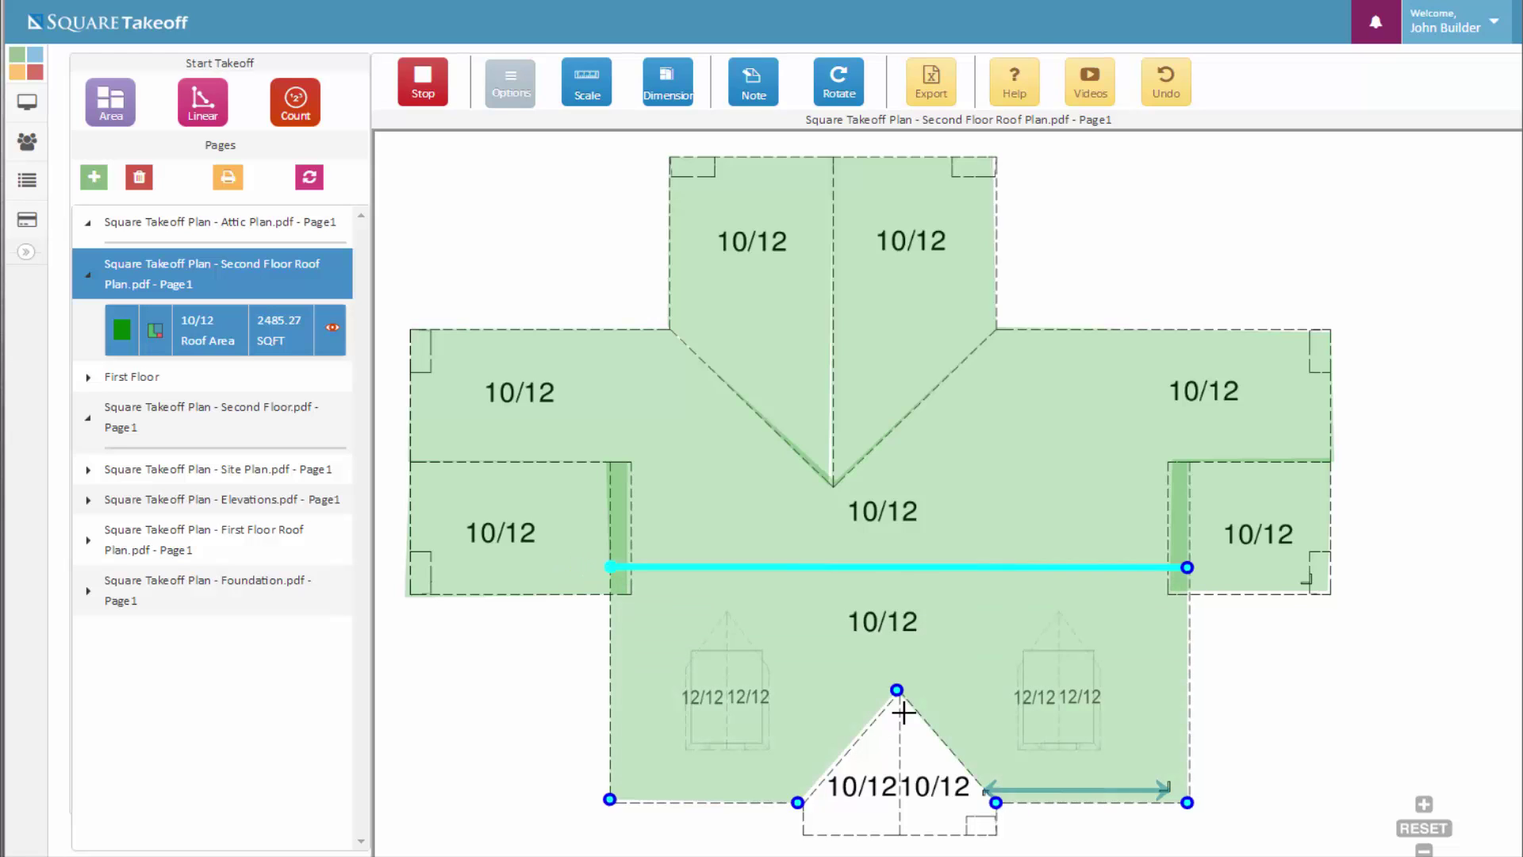
Trace both halves of the front gable, bringing the total to 2585.43 SQFT.
click(898, 693)
click(908, 835)
click(805, 837)
click(802, 802)
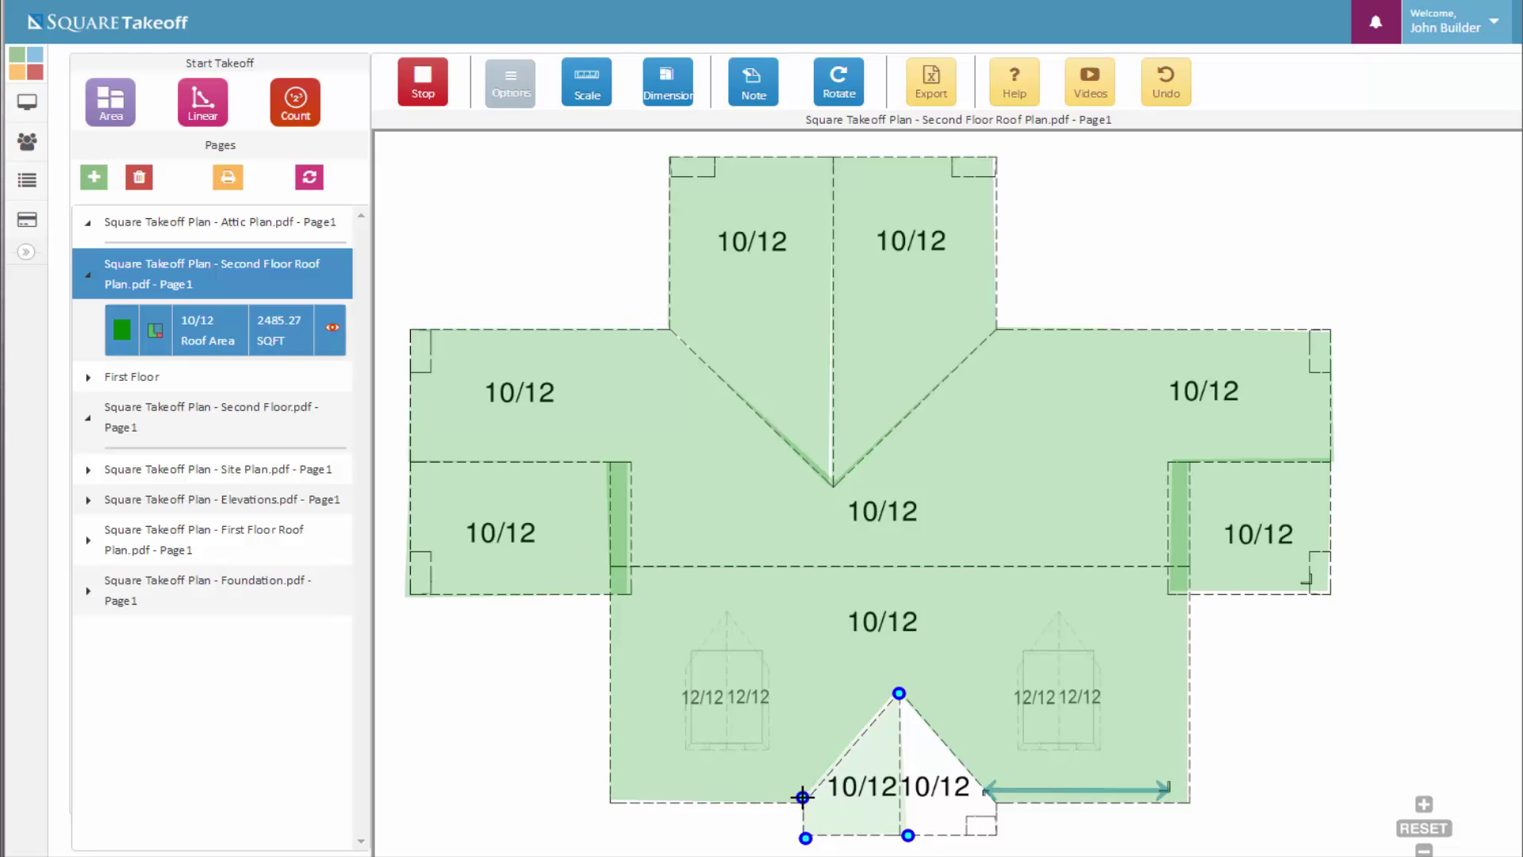
click(898, 693)
click(901, 692)
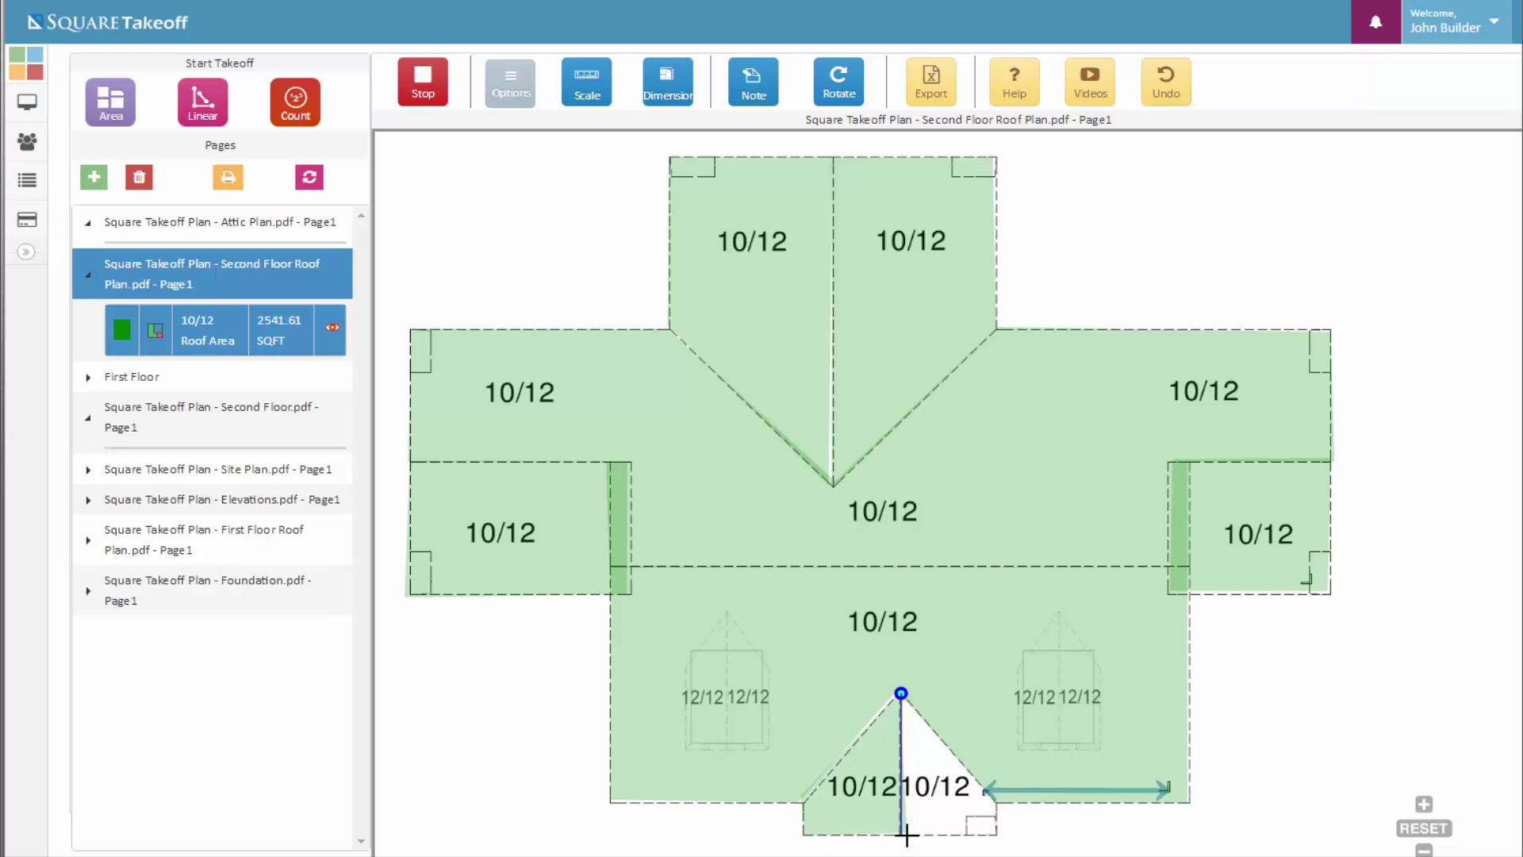
click(908, 835)
click(996, 834)
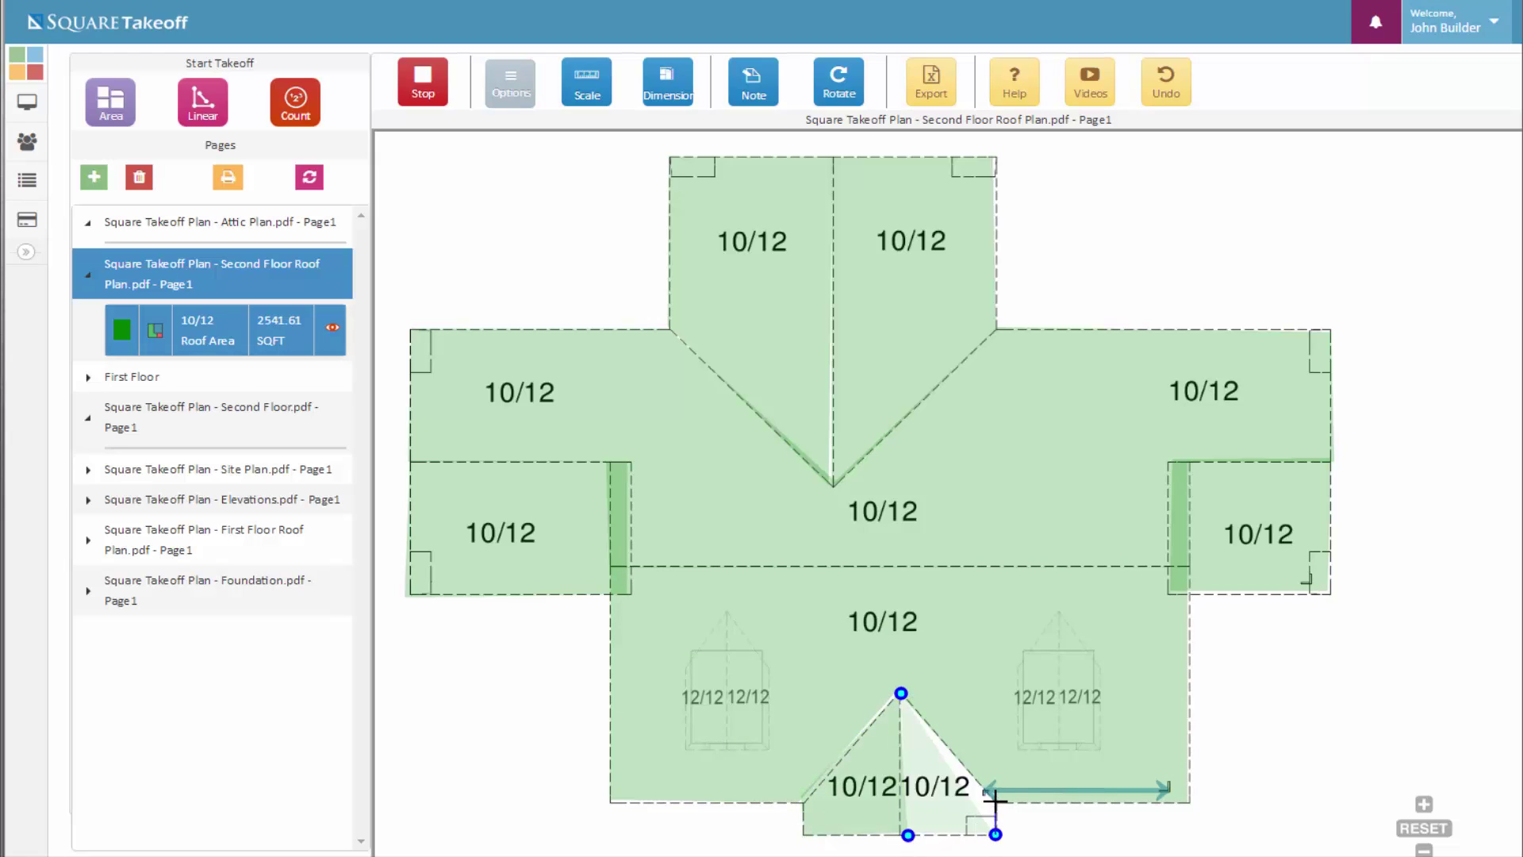
click(900, 693)
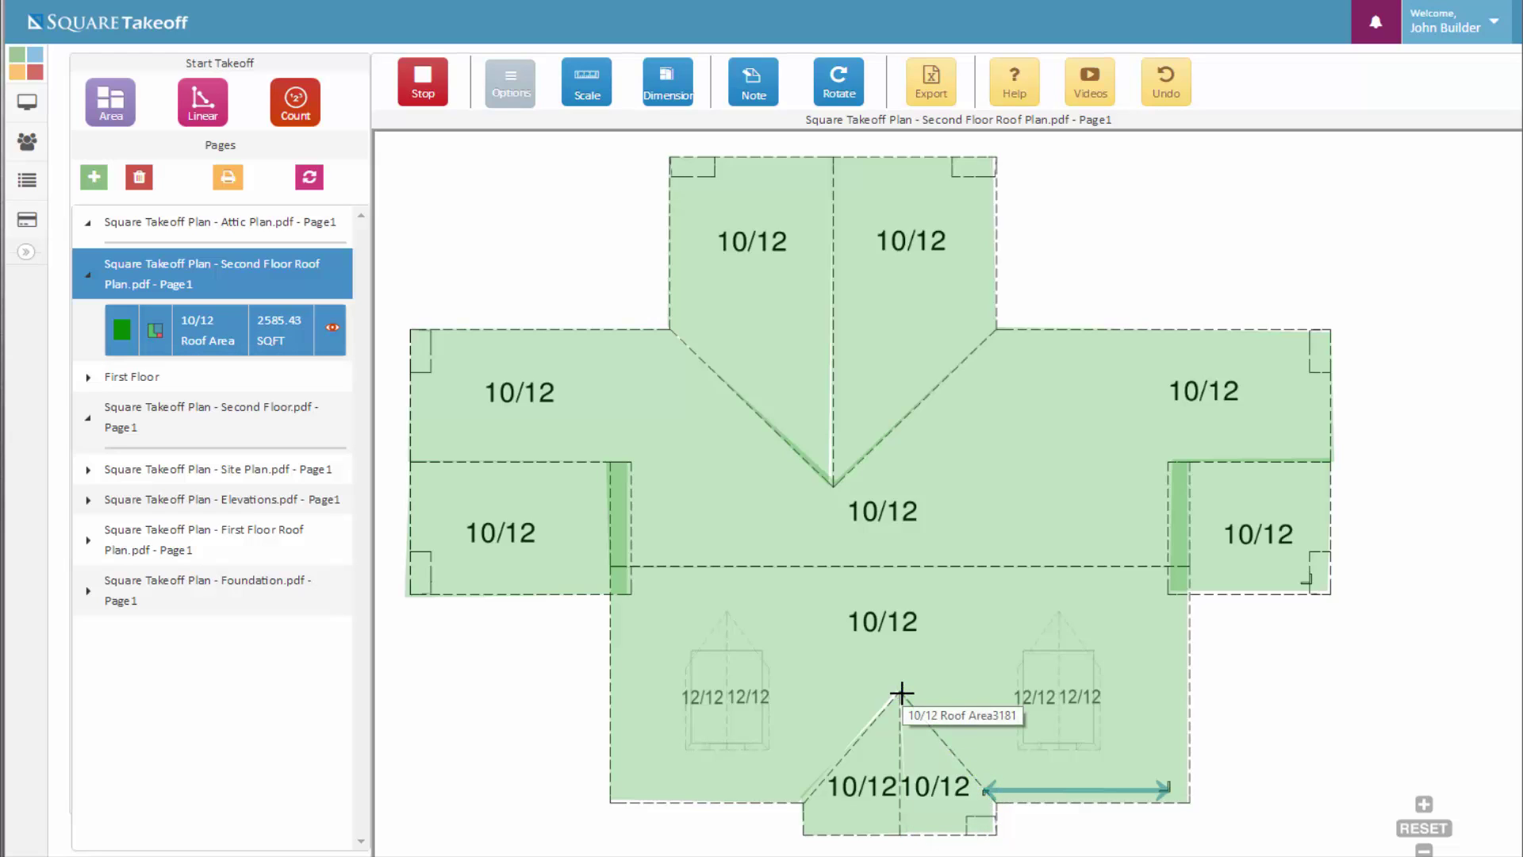
Stop the 10/12 Roof Area takeoff, leaving it at 2585.43 SQFT.
click(424, 99)
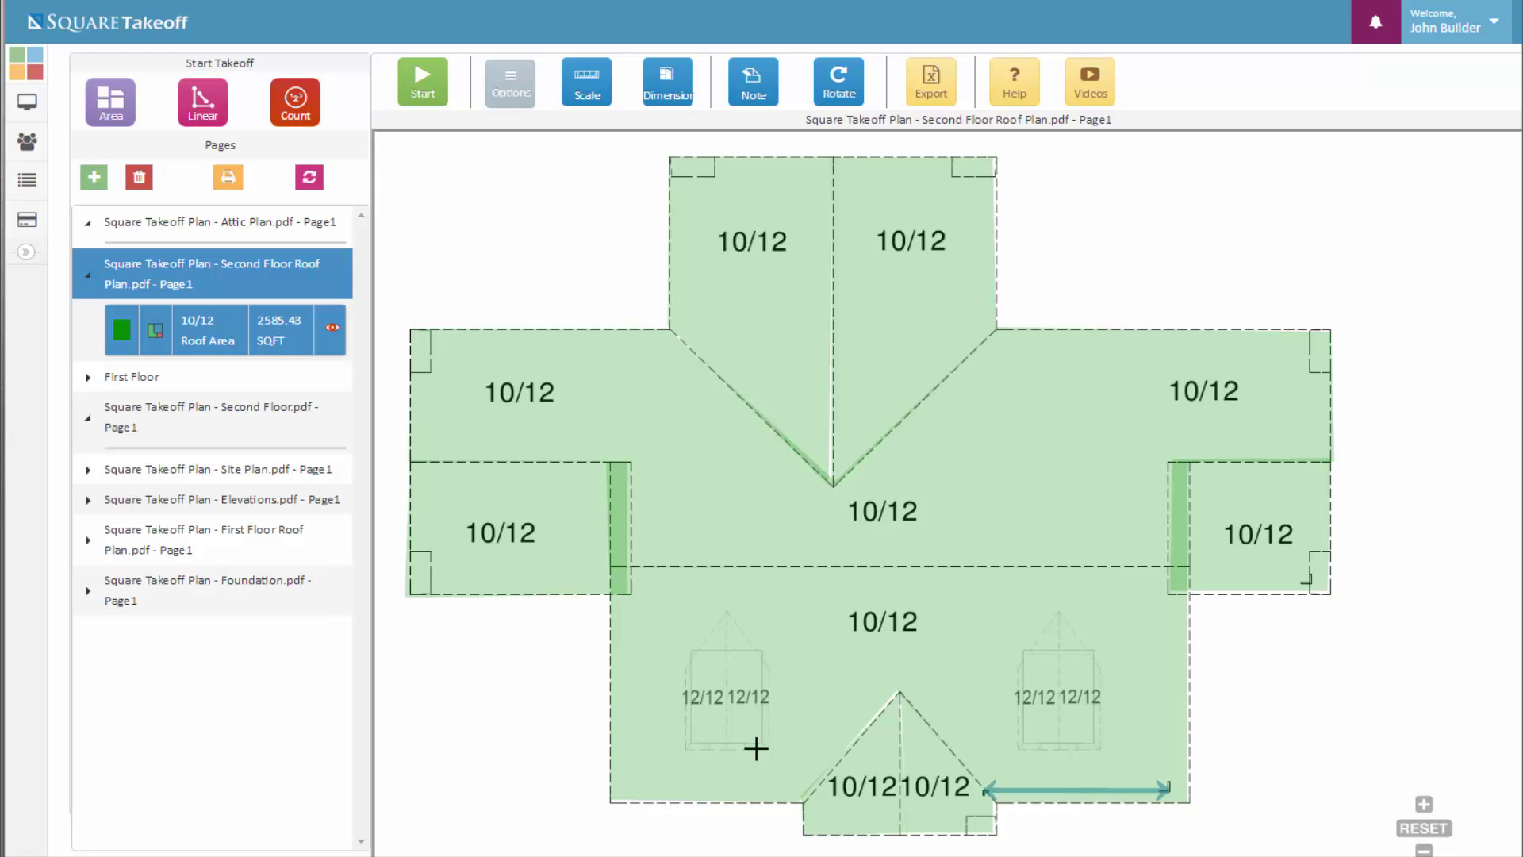
Create and start a '12/12 Roof Area' layout: Roof Area type, 12/12 pitch, GoldenRod colour.
click(108, 119)
click(716, 148)
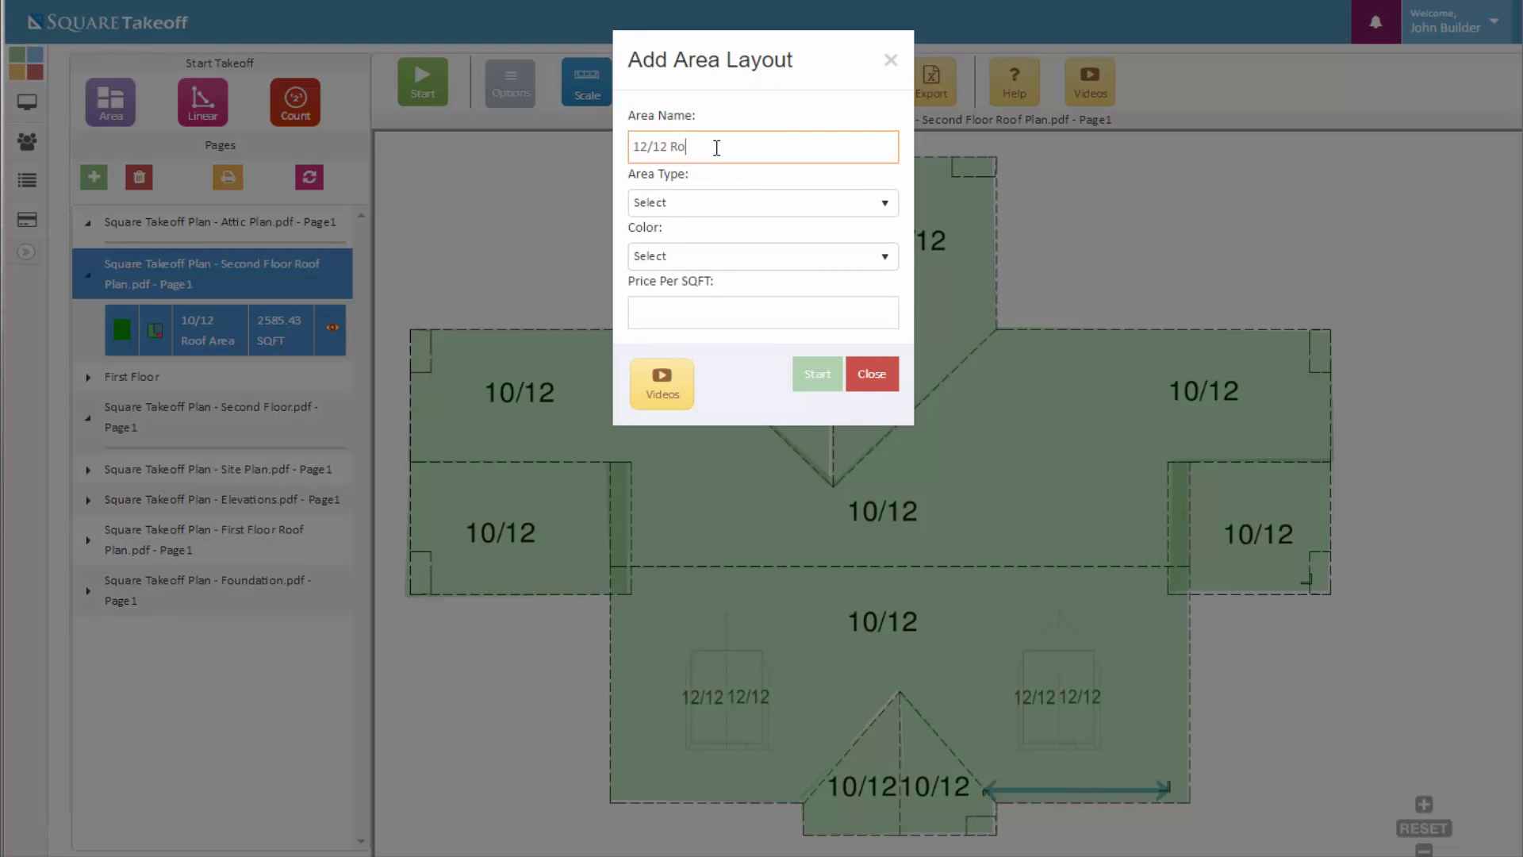
click(769, 203)
click(684, 283)
click(687, 242)
scroll(658, 373, down, 3)
click(656, 365)
click(713, 308)
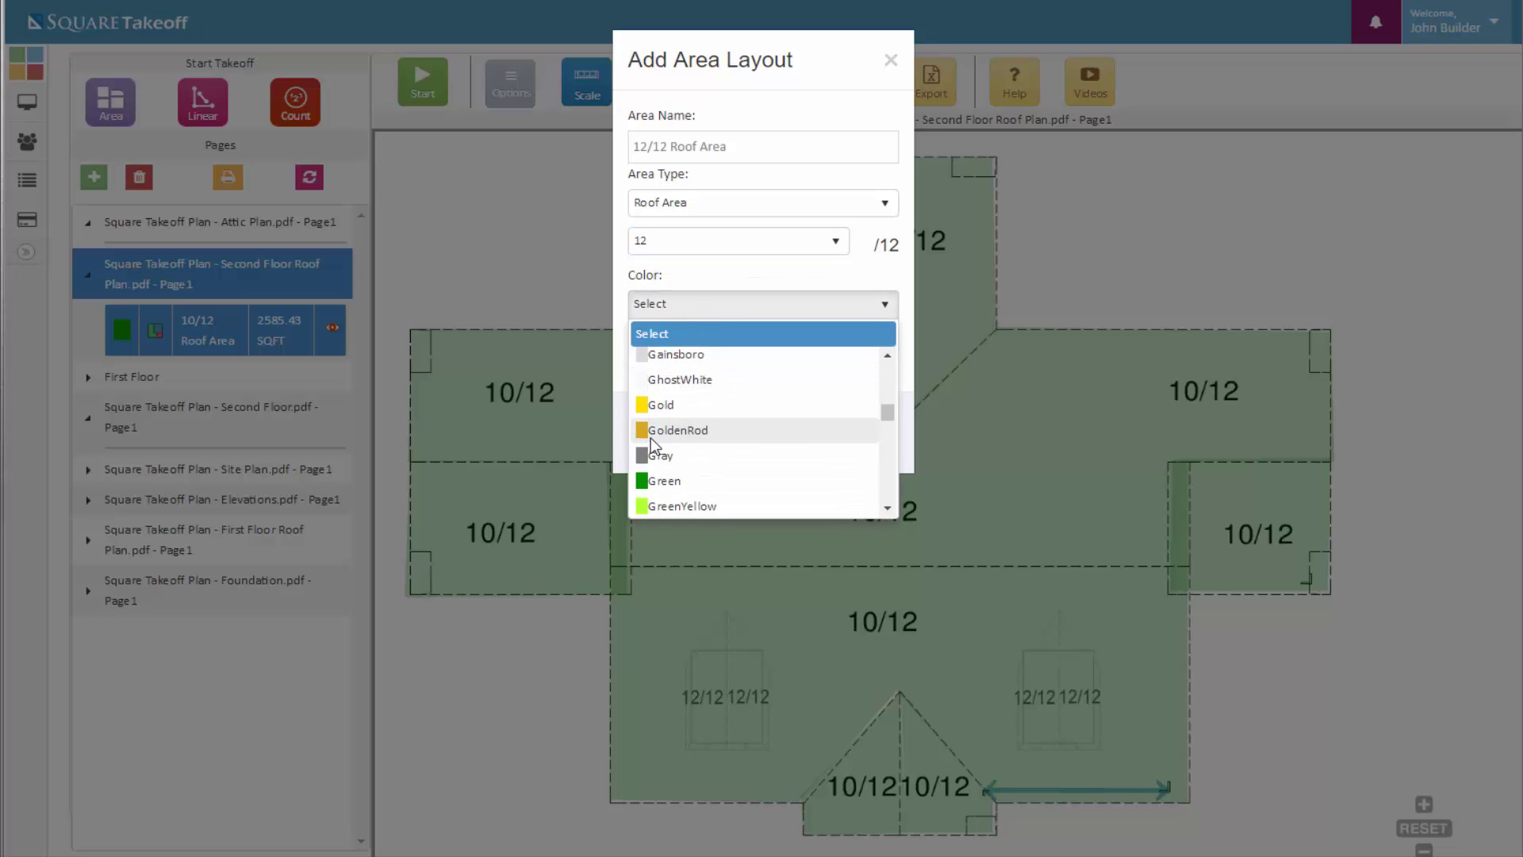
click(679, 430)
click(717, 369)
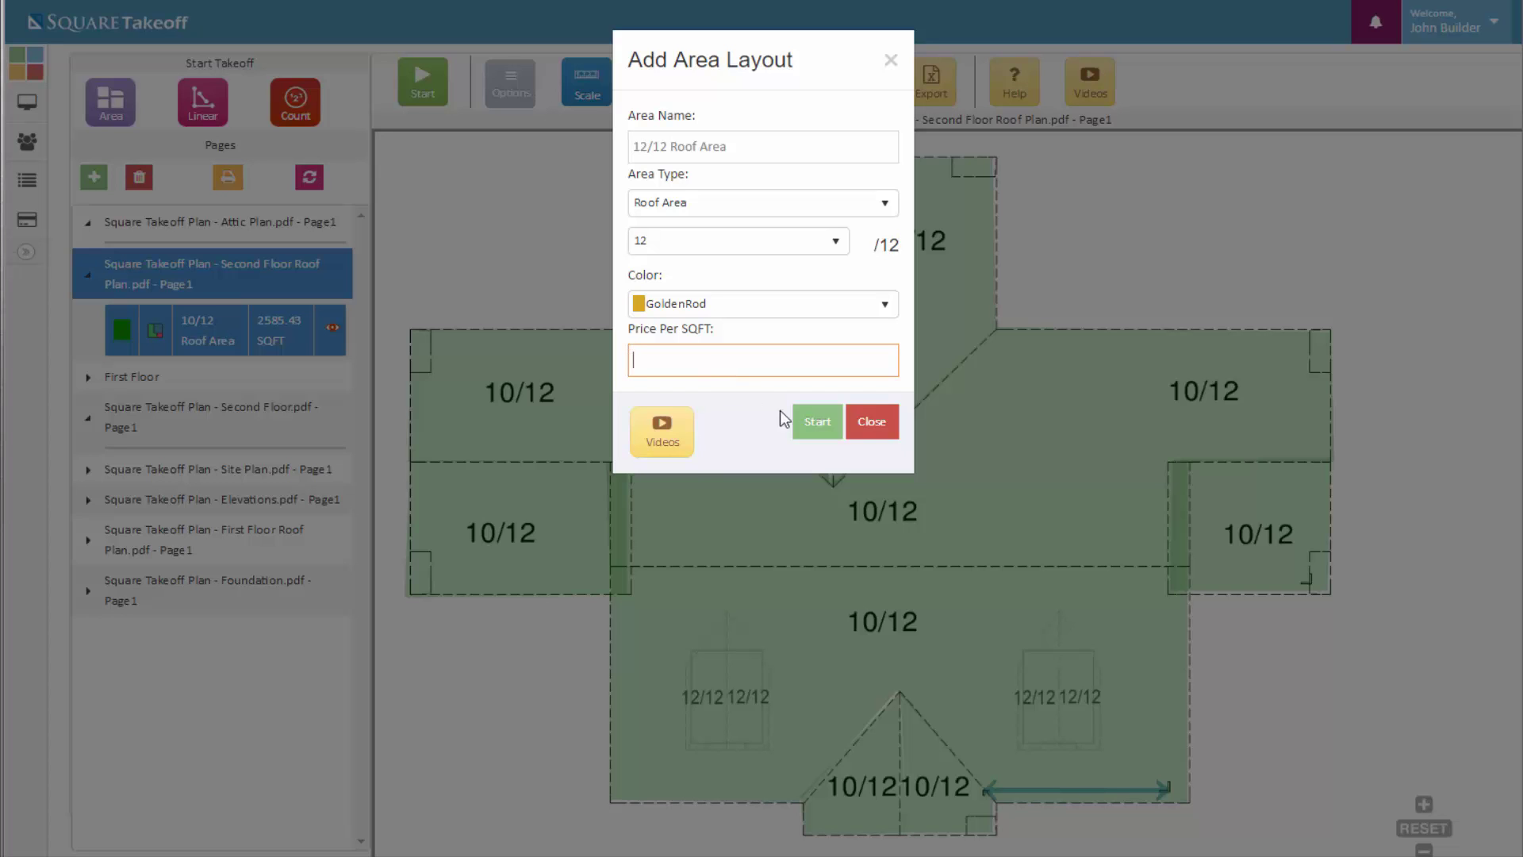
click(818, 423)
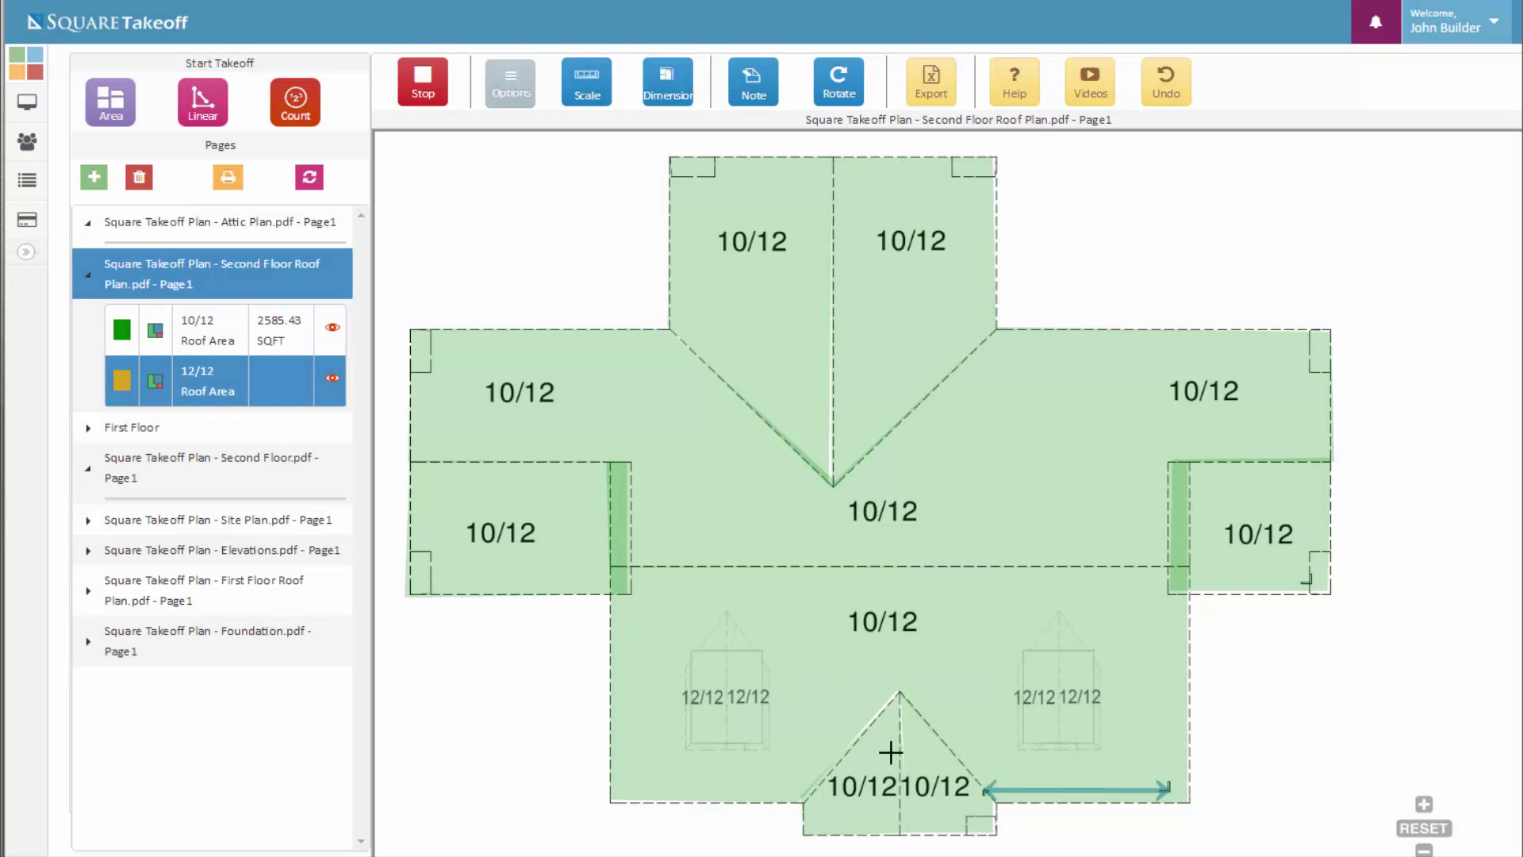
Trace both halves of the left dormer in the 12/12 takeoff.
click(724, 612)
click(726, 612)
click(683, 752)
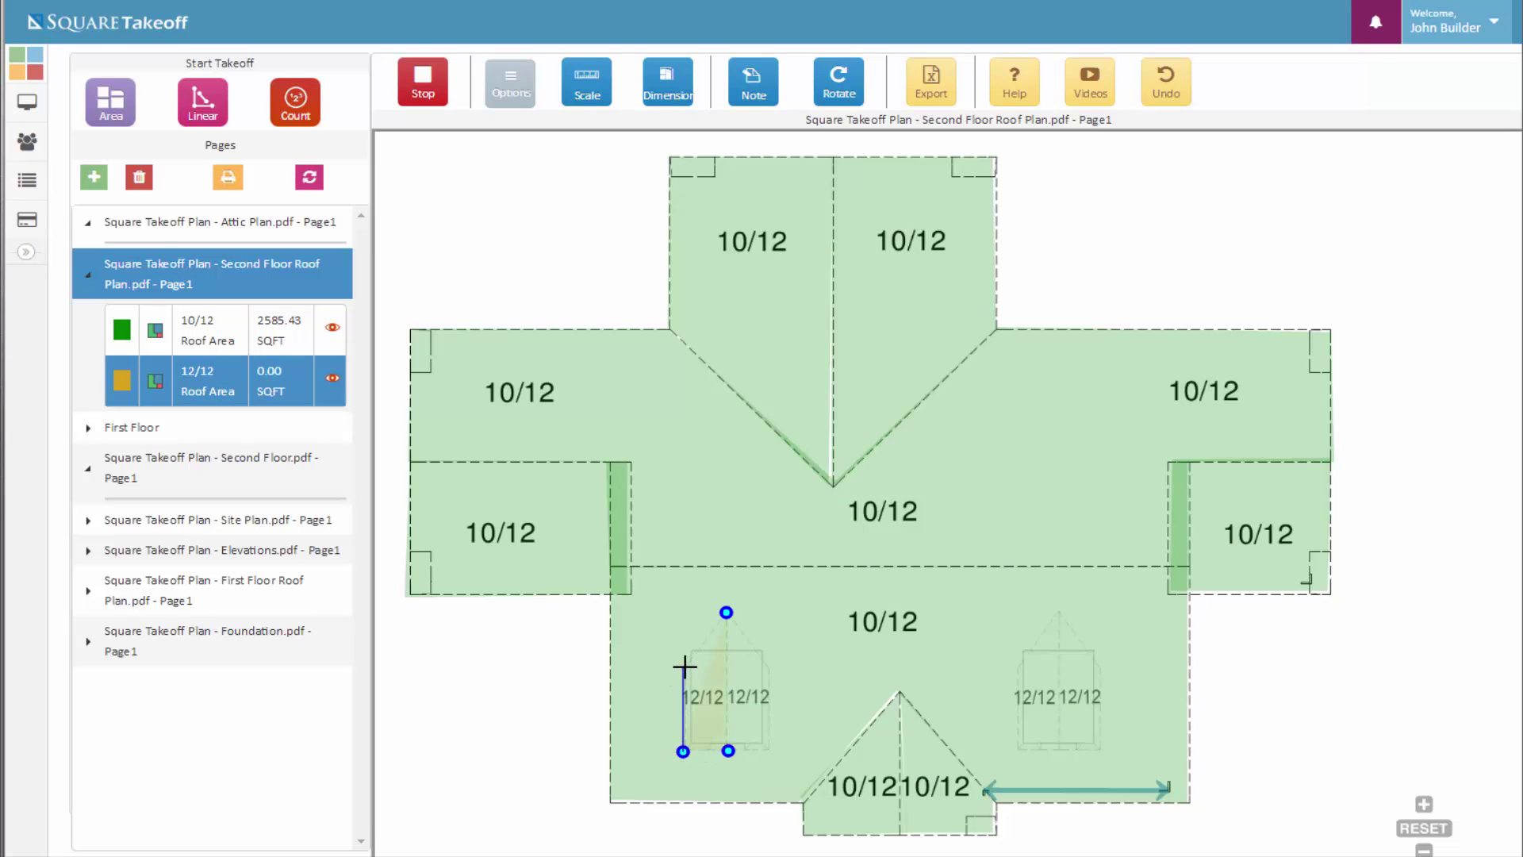
click(726, 613)
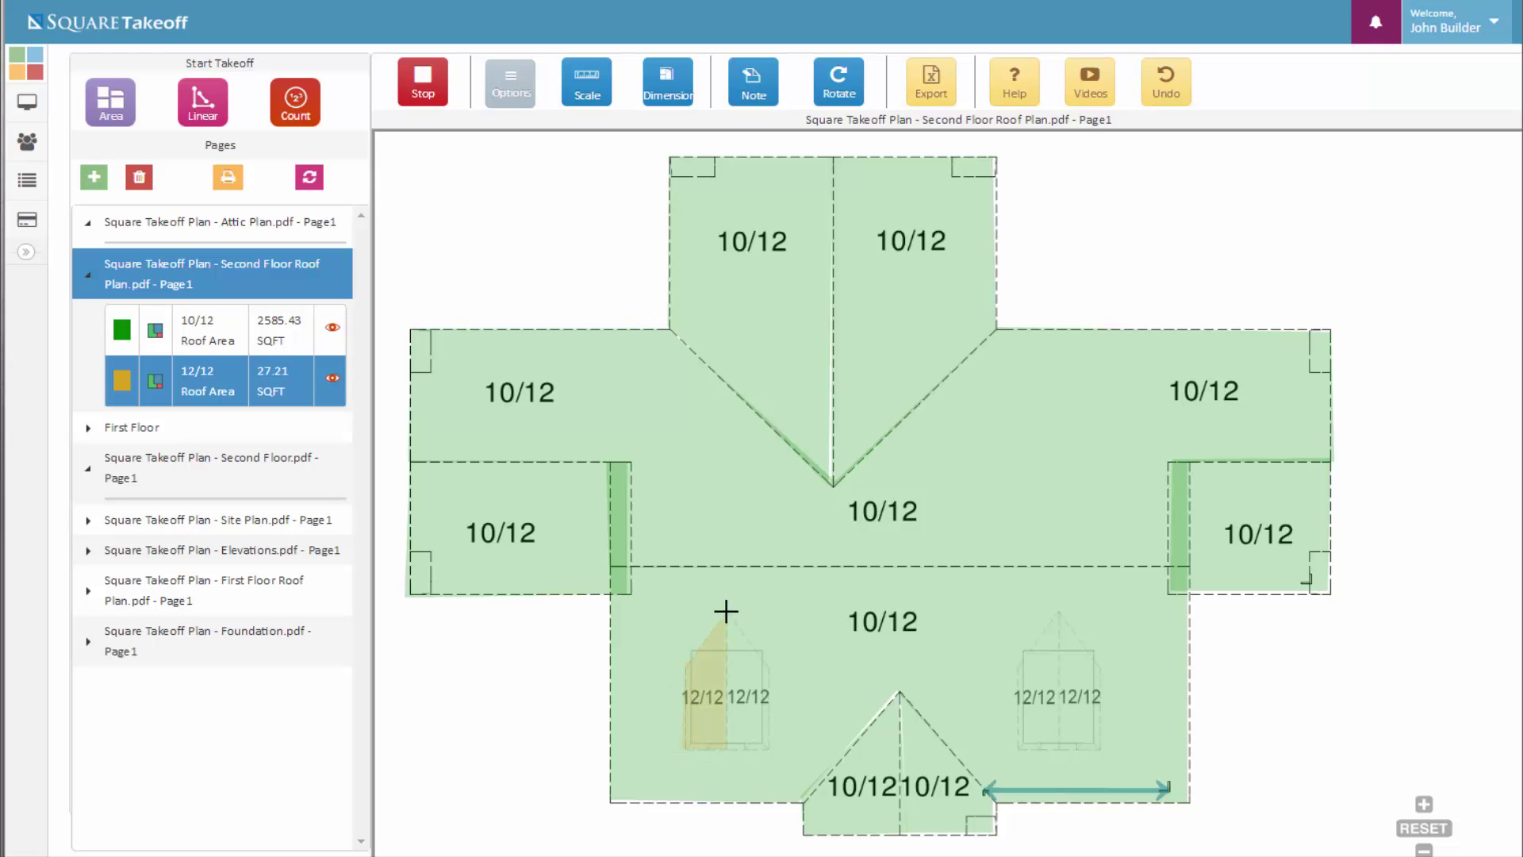
click(726, 611)
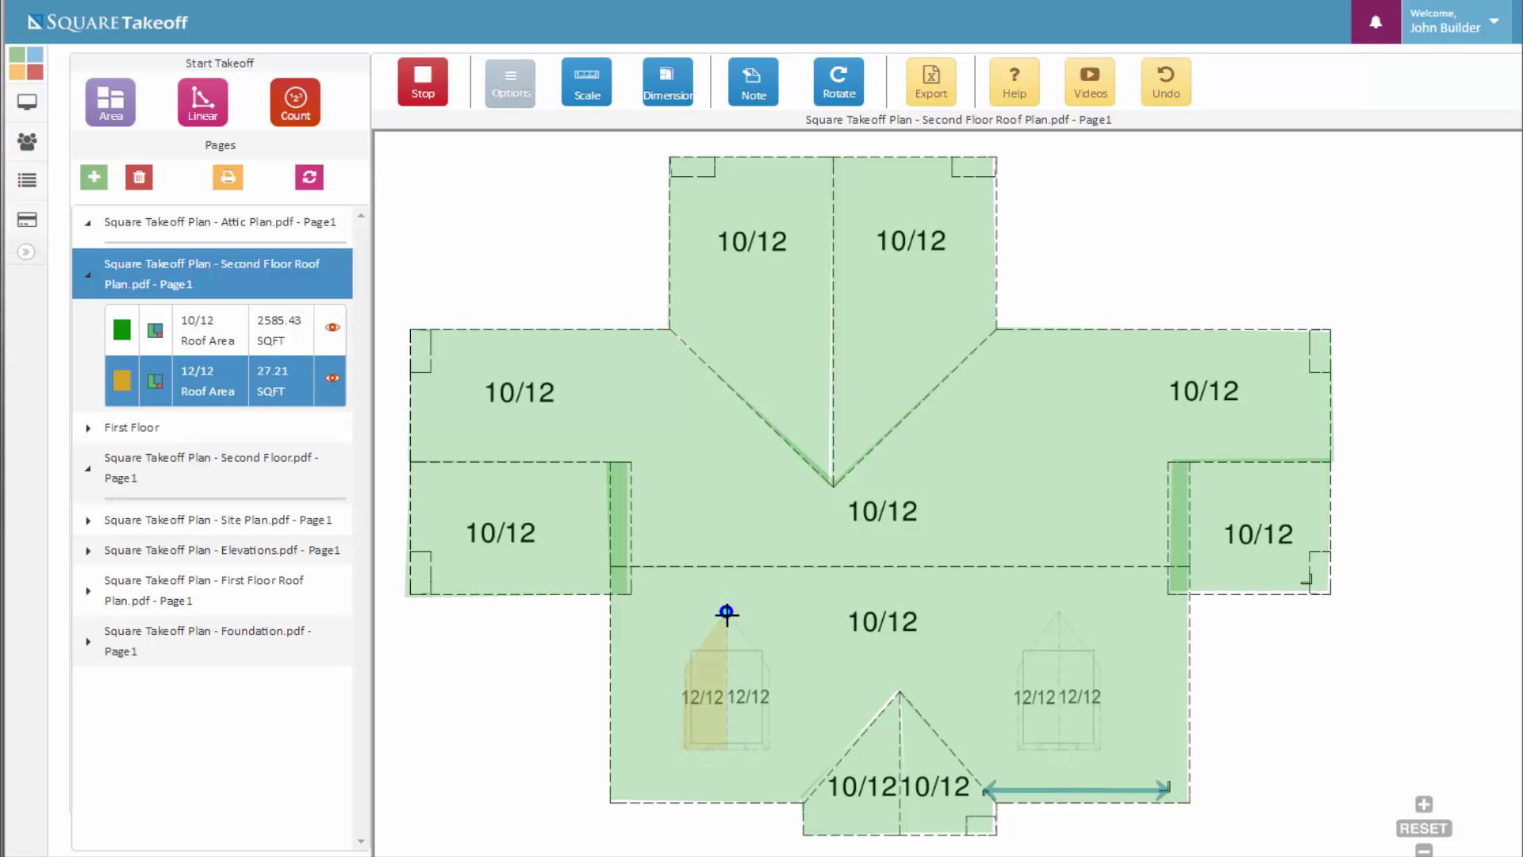
click(769, 672)
click(771, 751)
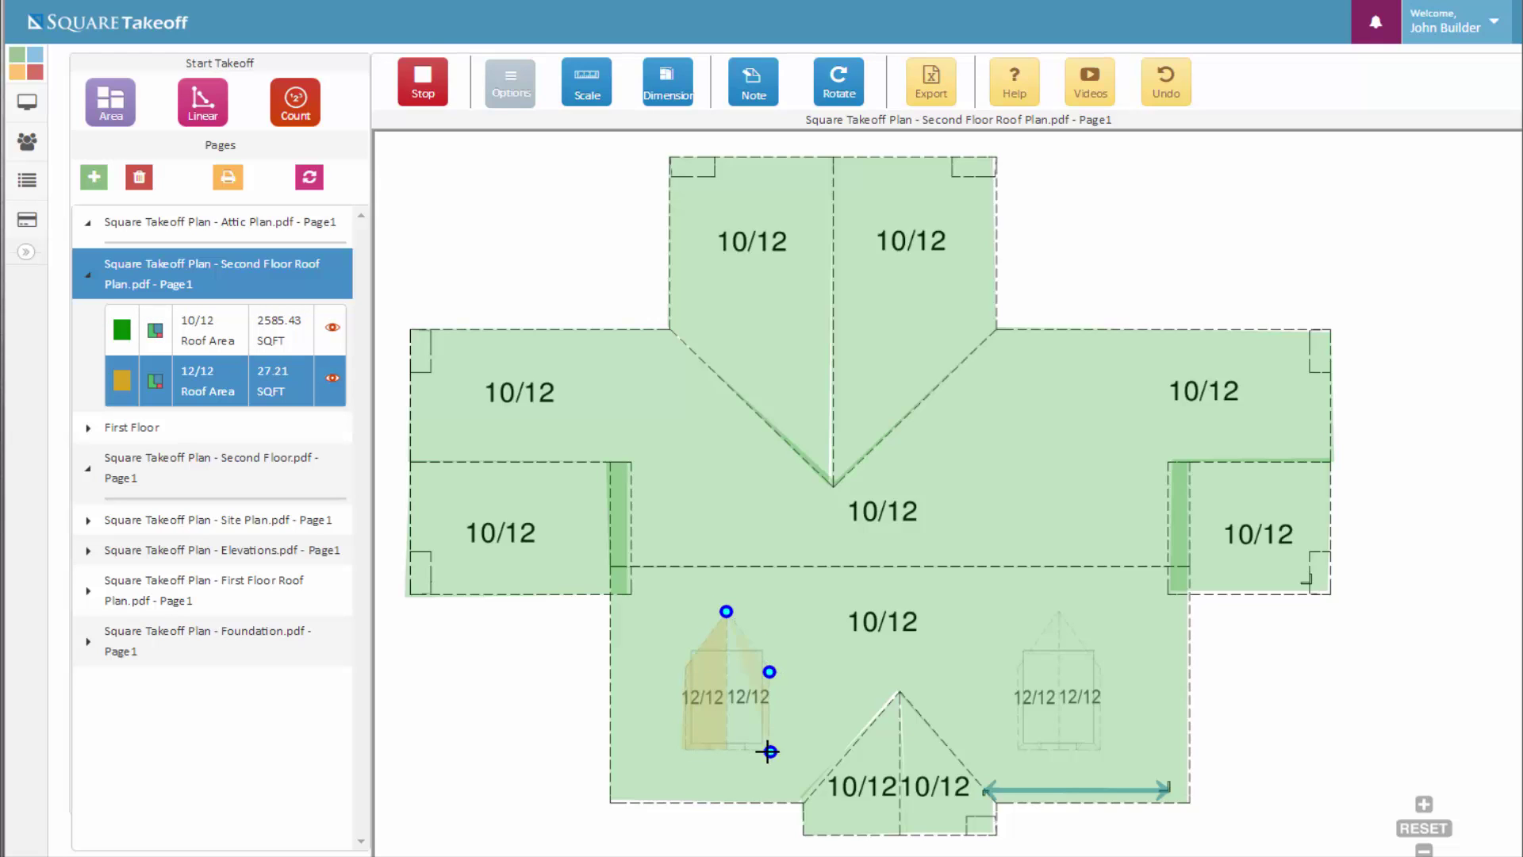
click(726, 750)
click(726, 612)
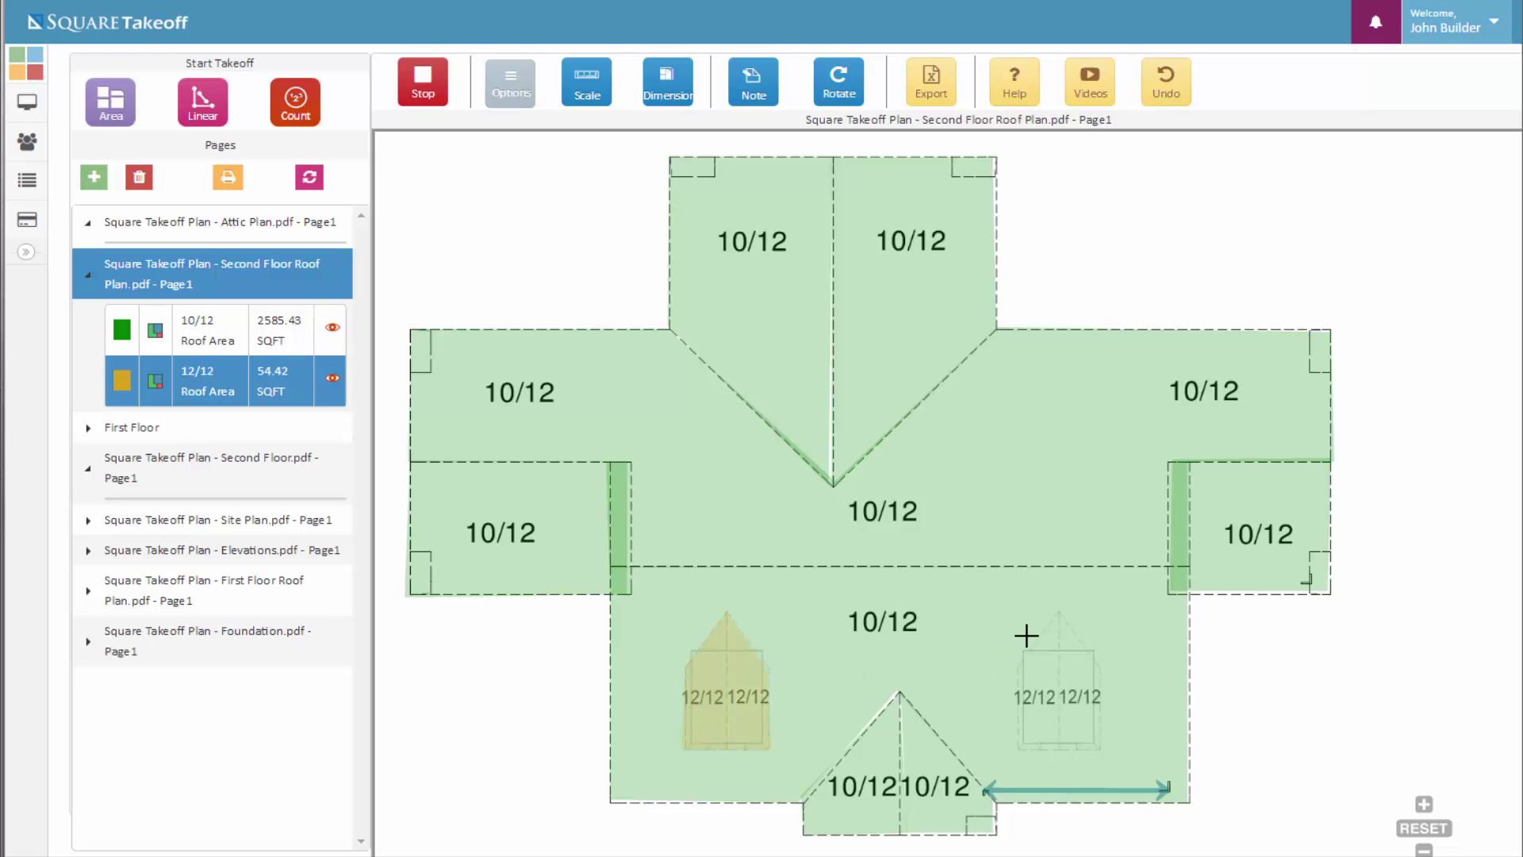
Trace both halves of the right dormer, reaching 108.84 SQFT, and stop the takeoff.
click(1060, 613)
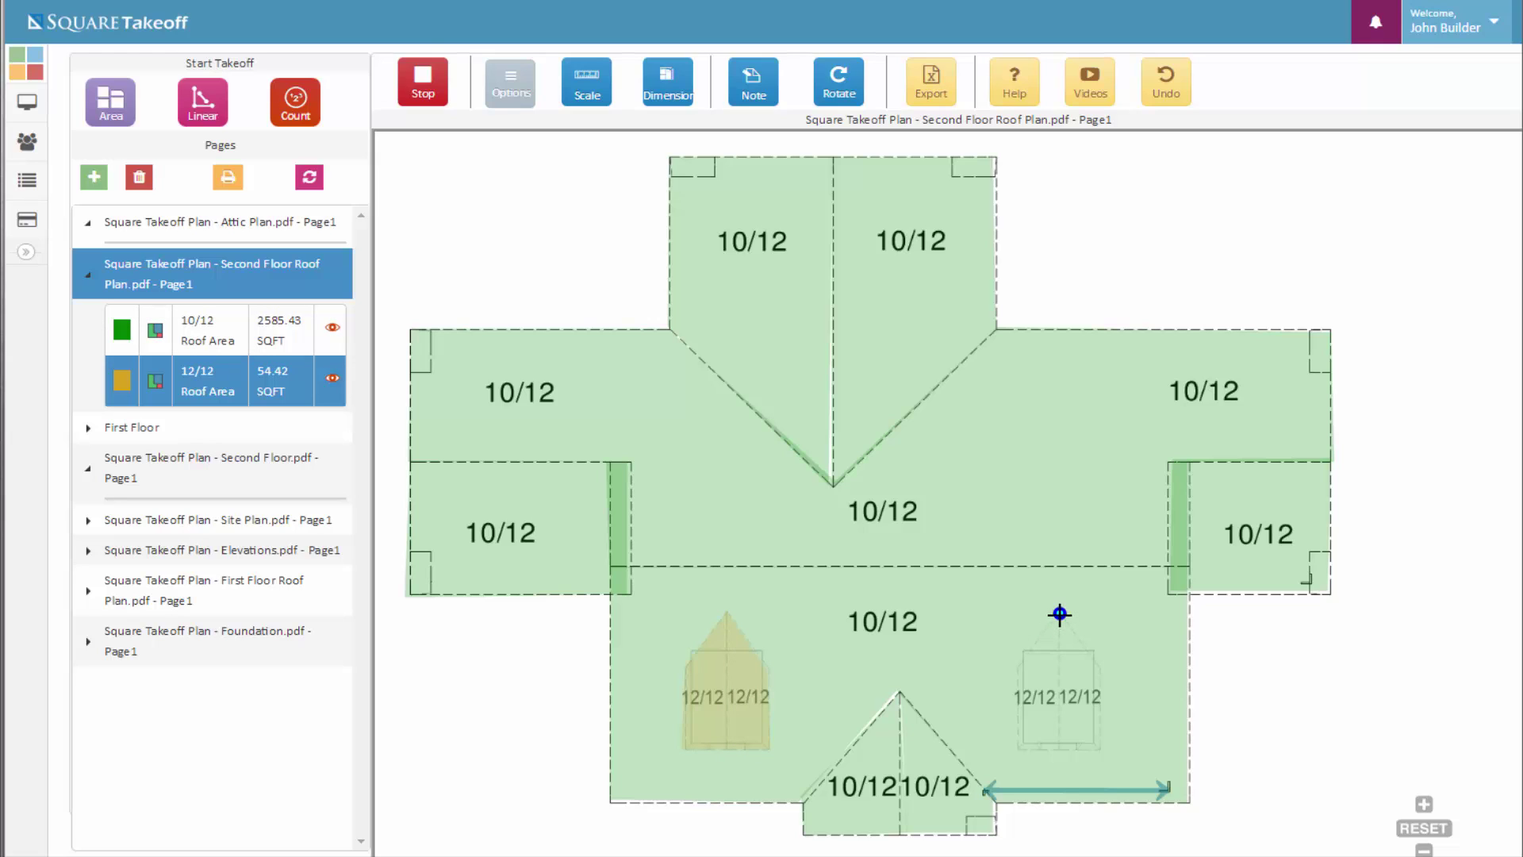
click(1063, 751)
click(1020, 747)
click(1020, 672)
click(1060, 613)
click(1061, 612)
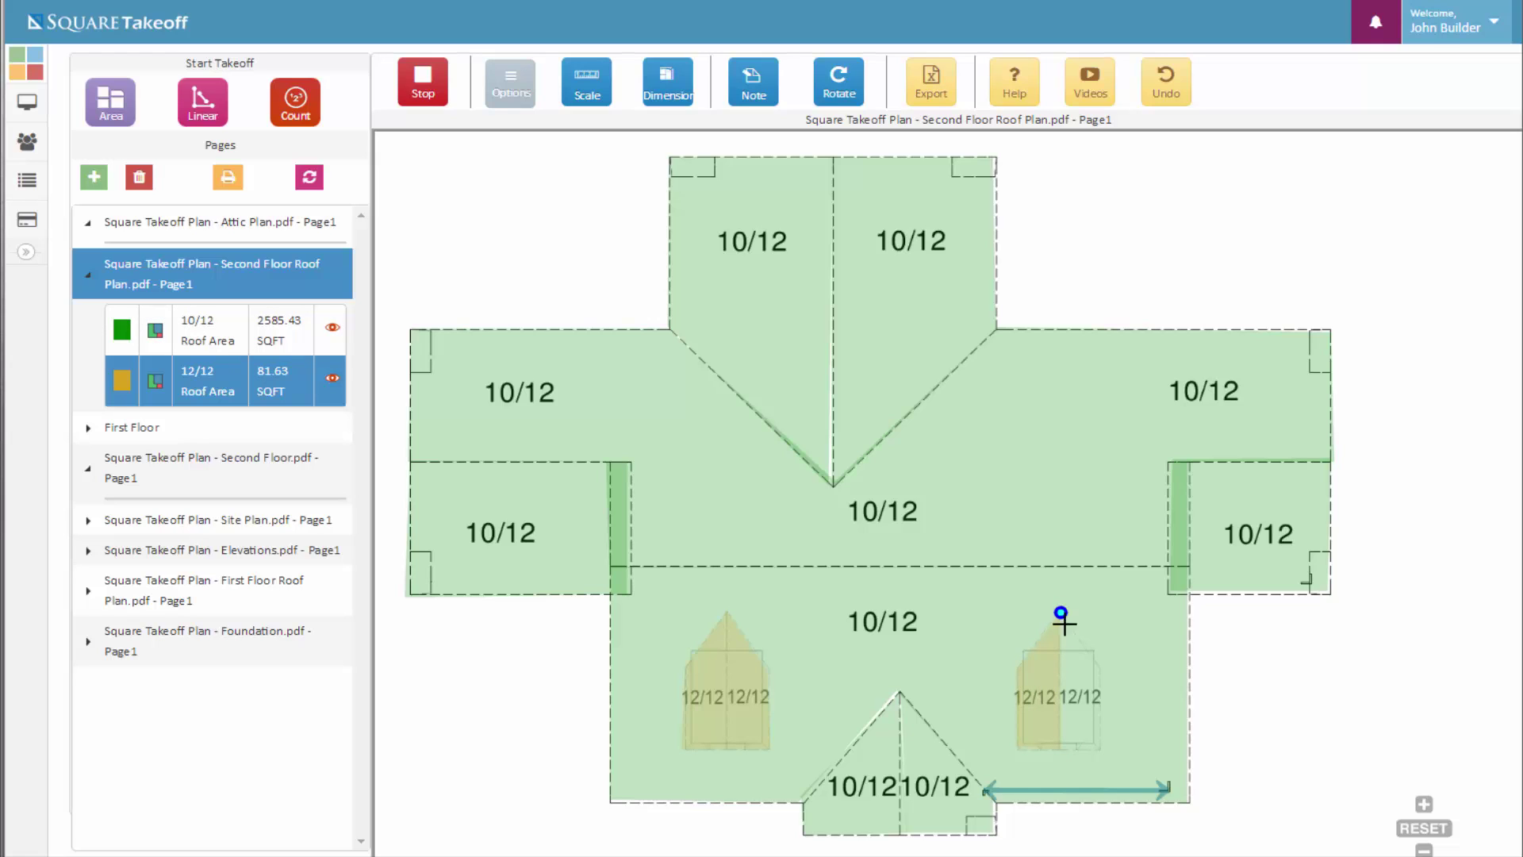
click(1101, 666)
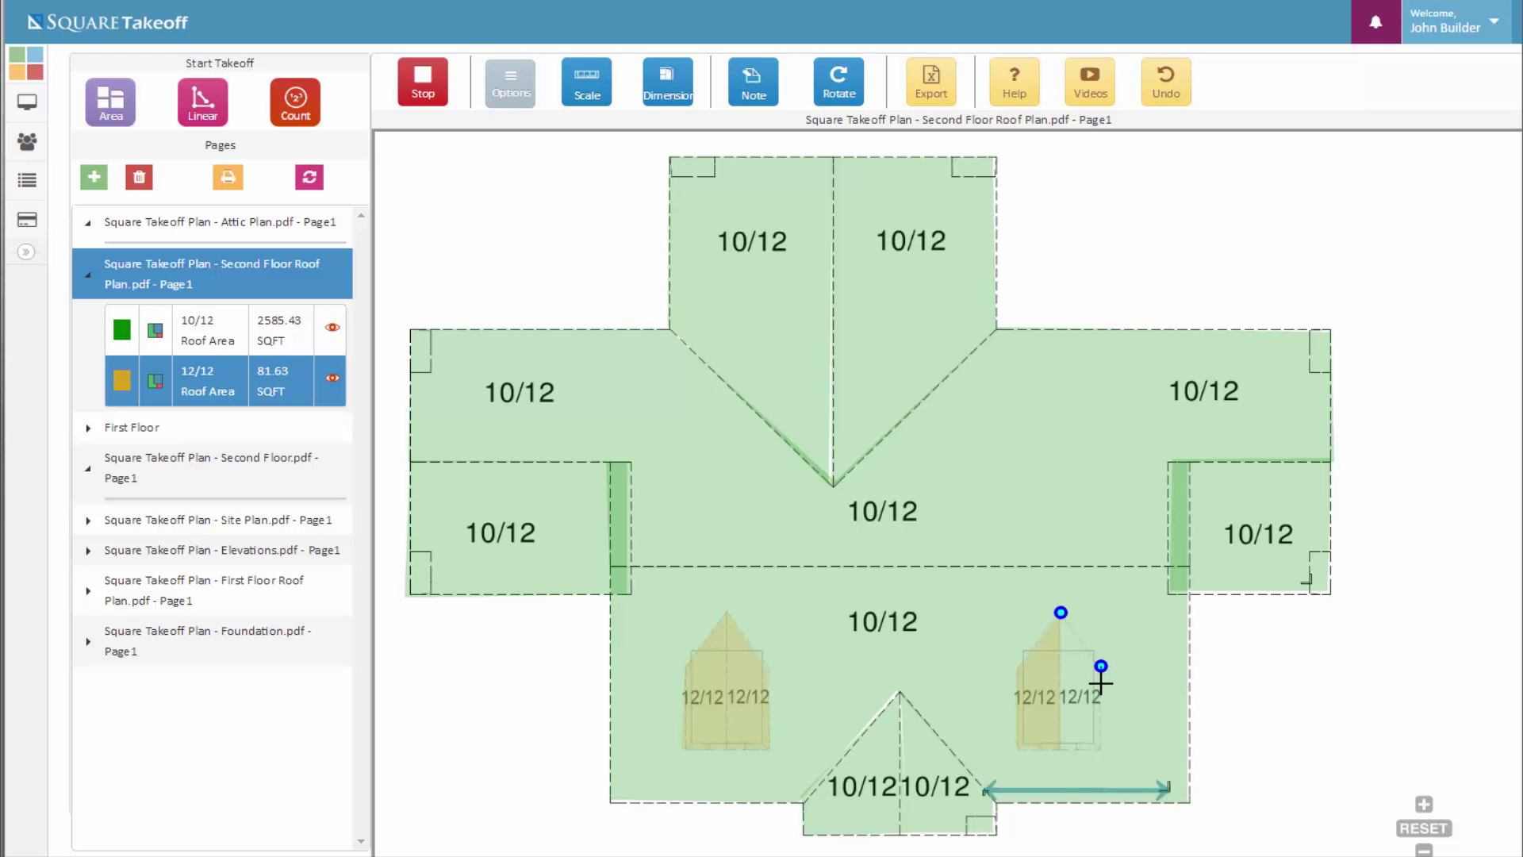
click(1102, 750)
click(1059, 751)
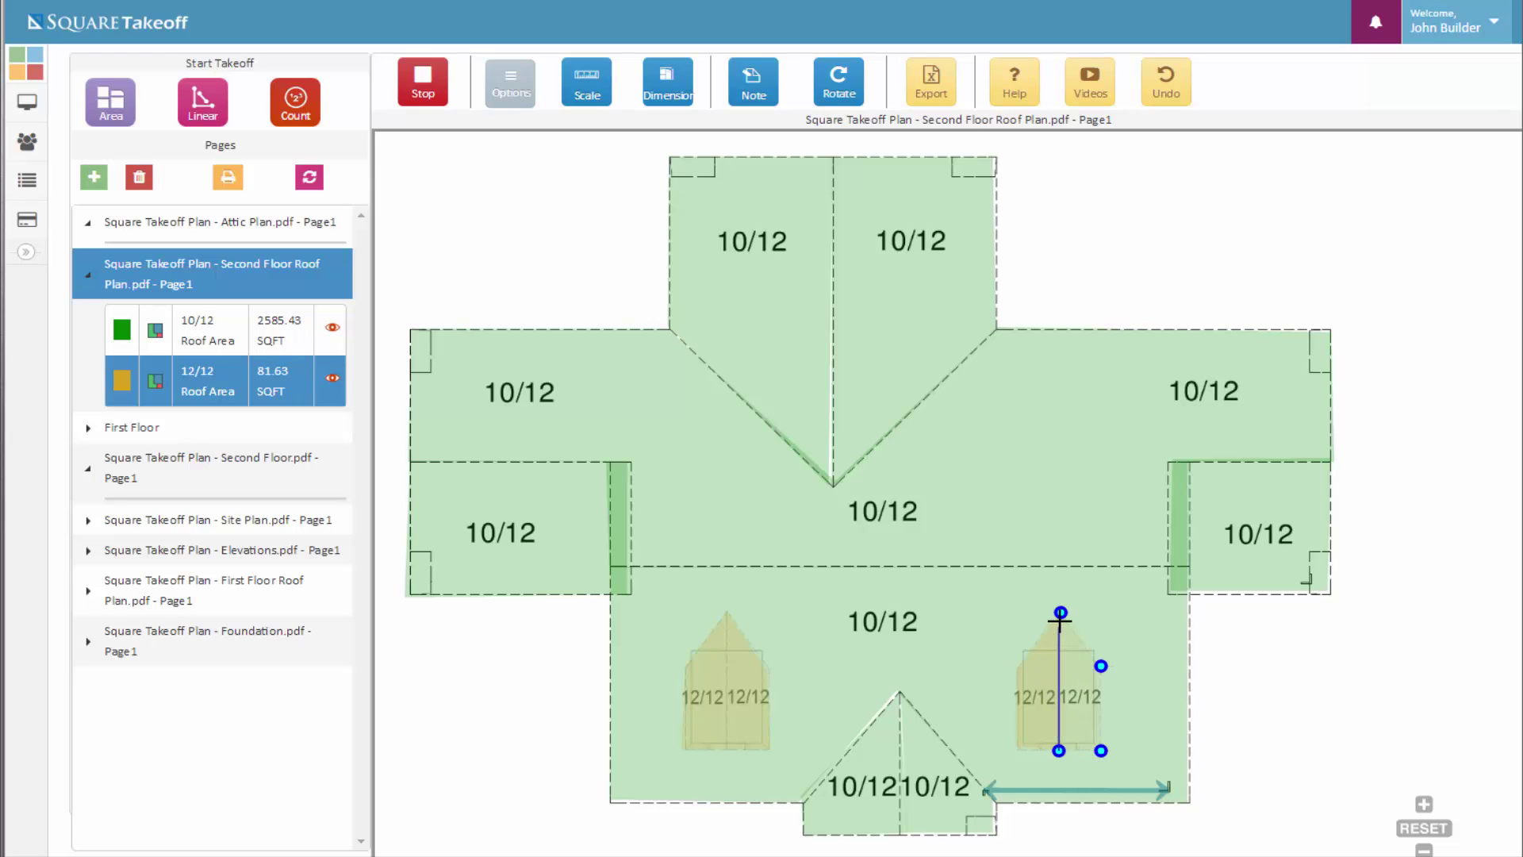
click(1061, 613)
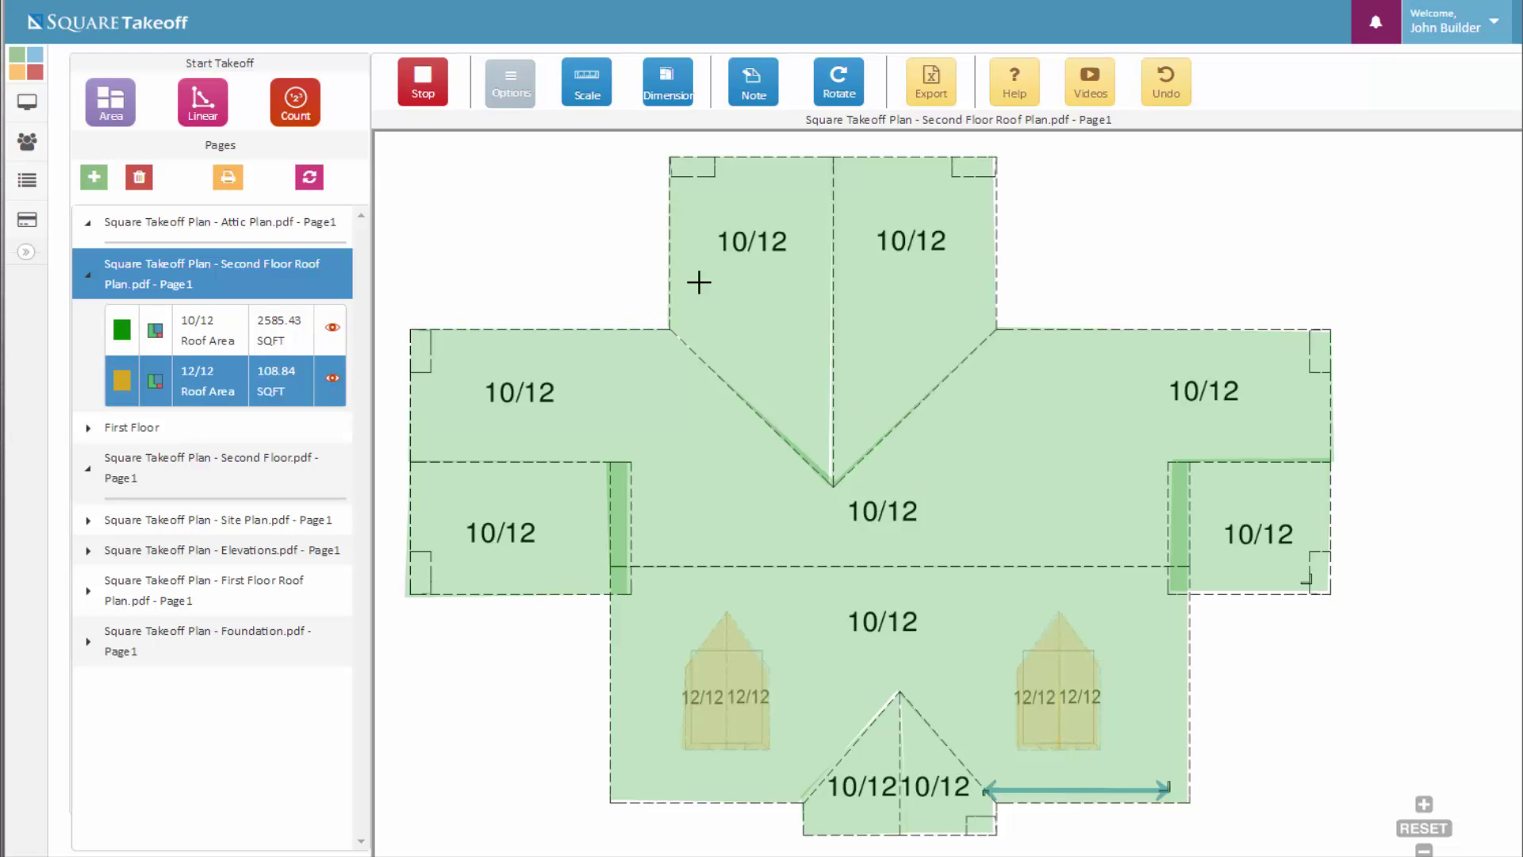
click(428, 85)
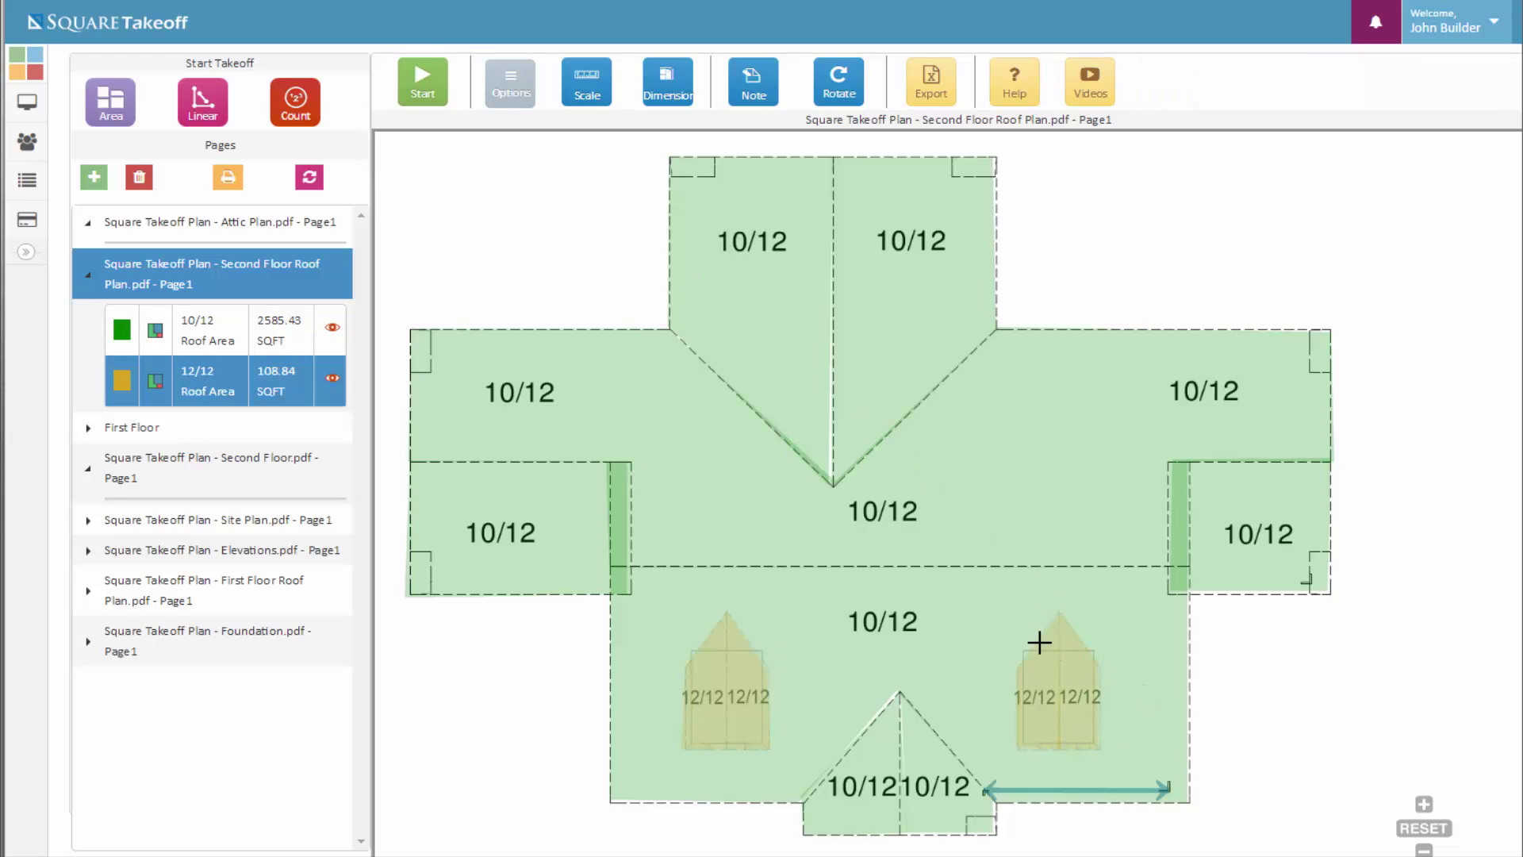